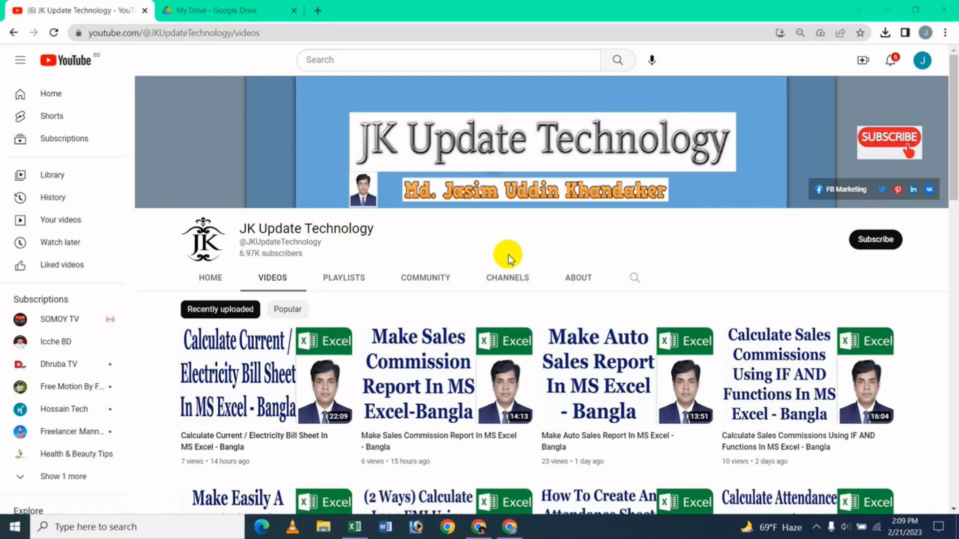
Switch to the Excel workbook containing the Fixed Deposit Maturity Amount sheet.
{"action": "left_click", "coordinate": [354, 527]}
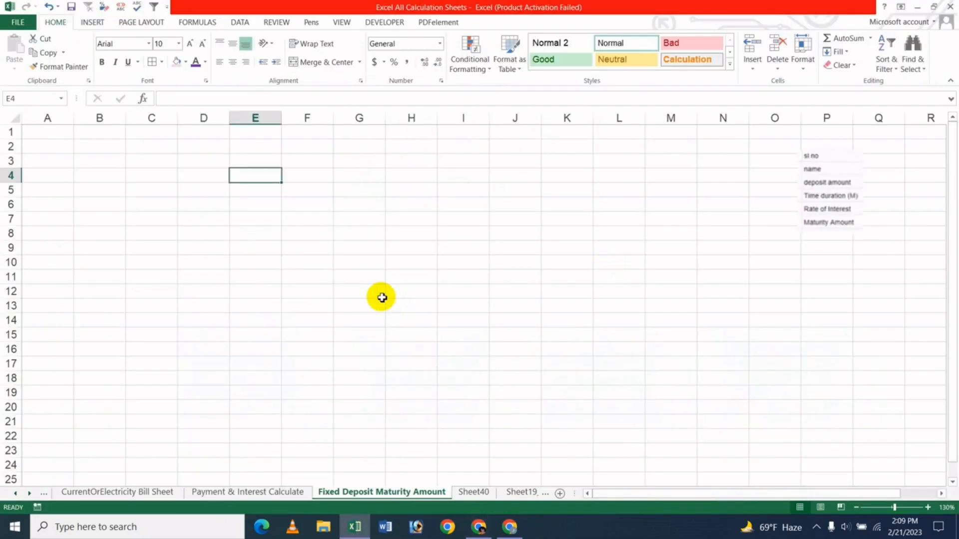
{"action": "left_click", "coordinate": [382, 298]}
{"action": "left_click", "coordinate": [475, 337]}
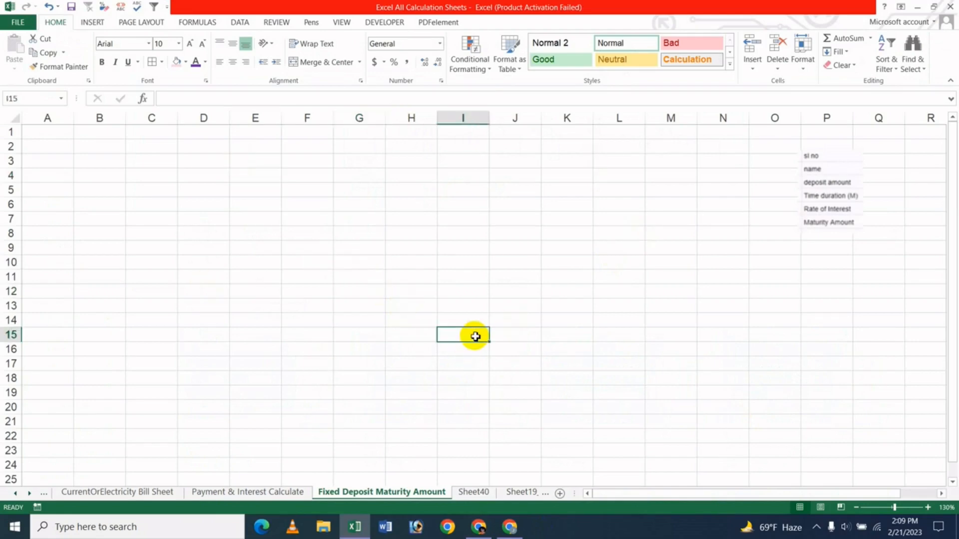
{"action": "left_click", "coordinate": [297, 291]}
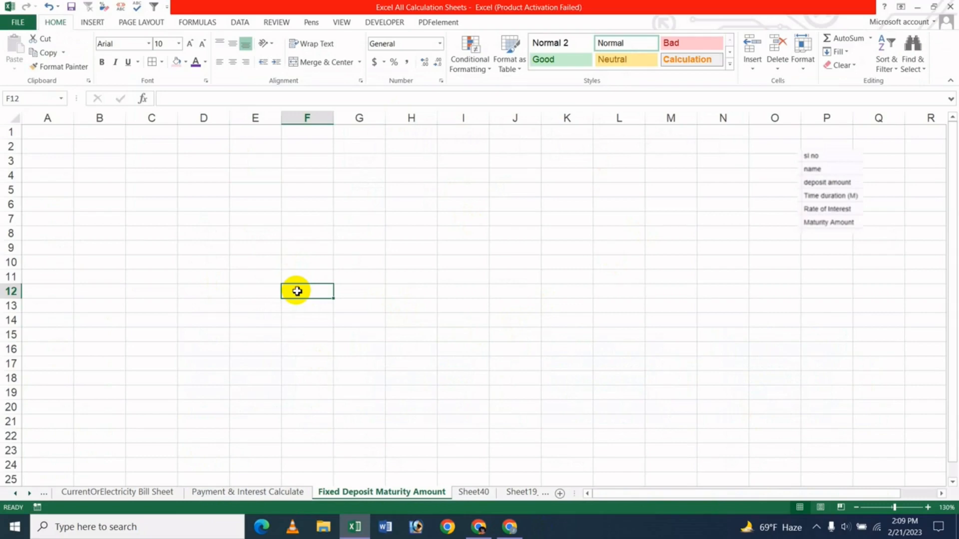
{"action": "left_click", "coordinate": [359, 251]}
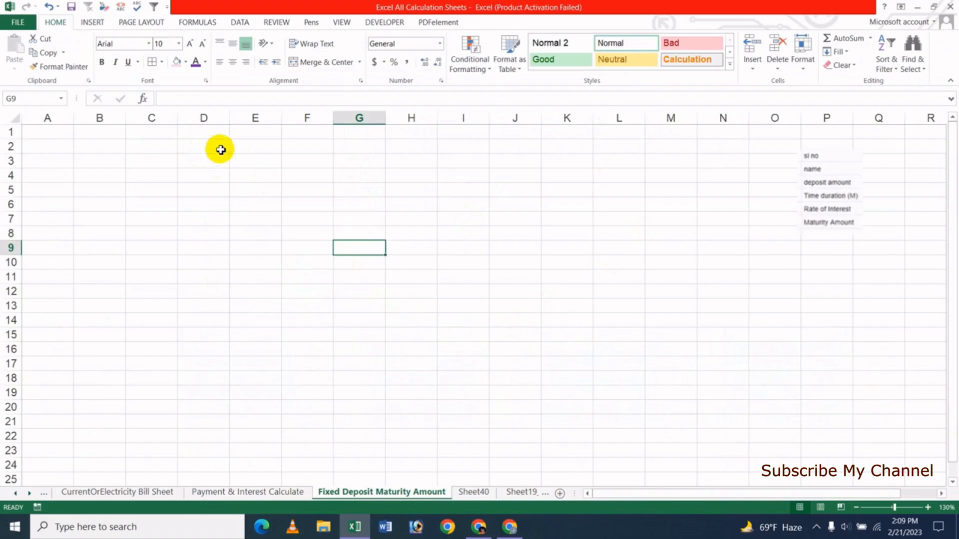
{"action": "left_click", "coordinate": [313, 180]}
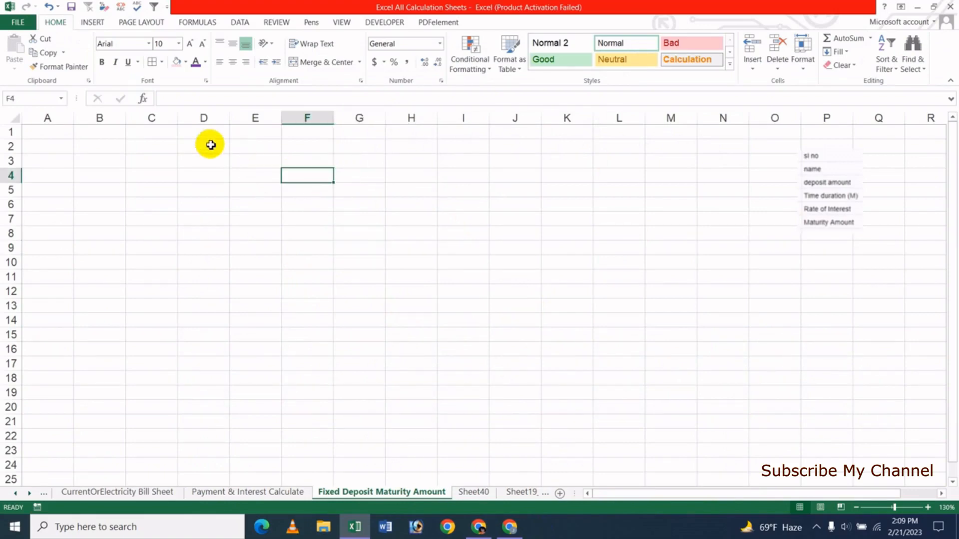
Merge and center the range D1:I3 for the sheet title.
{"action": "left_click", "coordinate": [210, 134]}
{"action": "left_click_drag", "start_coordinate": [240, 148], "coordinate": [475, 159]}
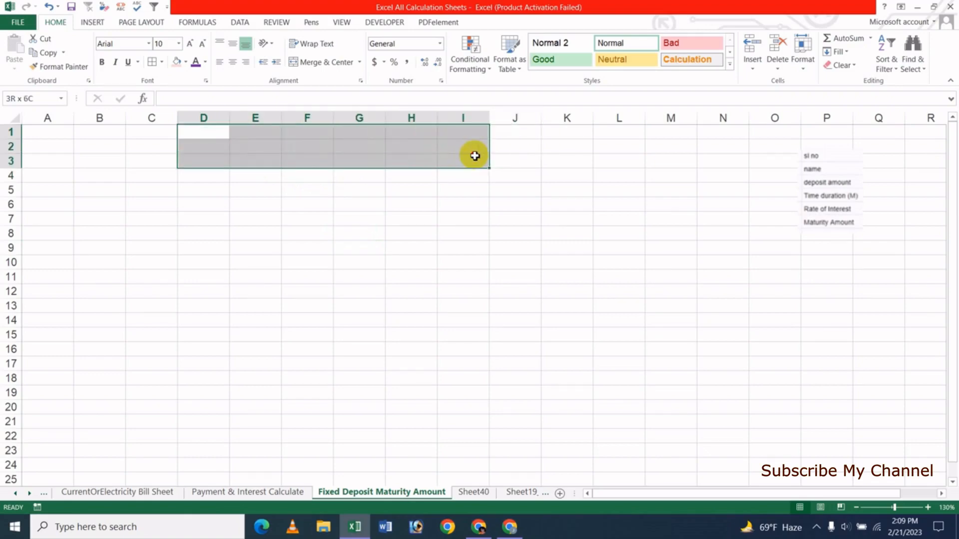
{"action": "left_click", "coordinate": [333, 65]}
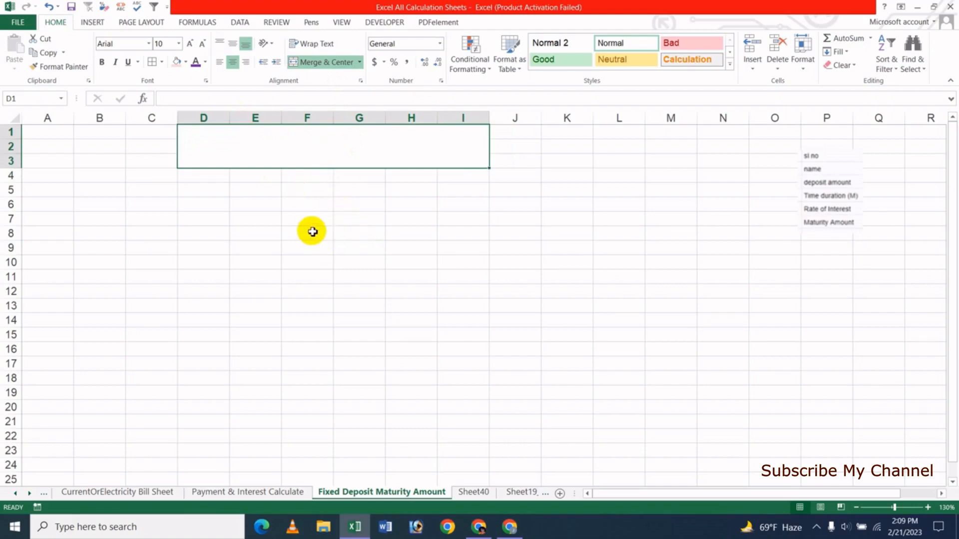
Enter the title "Calculate Fixed Deposit Maturity Amount" in the merged cell D1.
{"action": "type", "text": "Calc"}
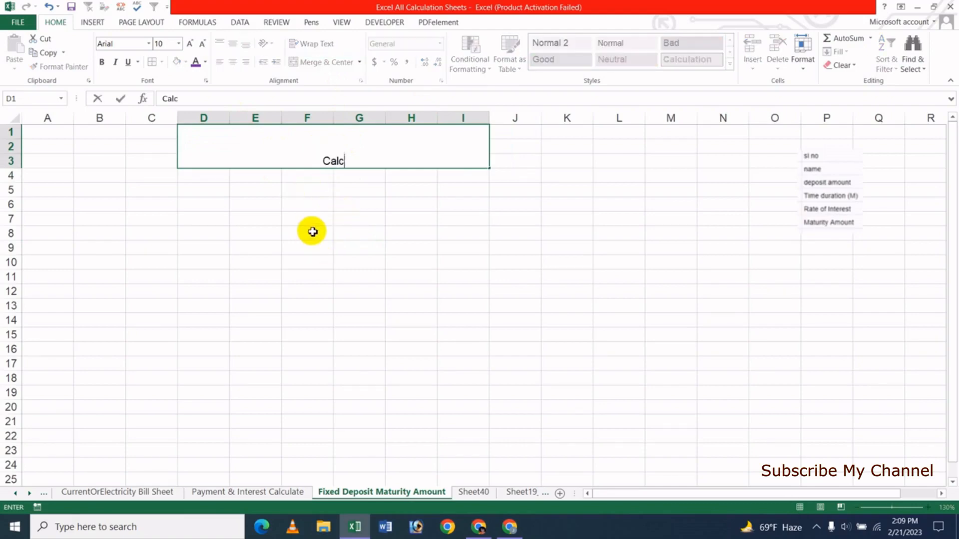
{"action": "type", "text": "ulate Fixed"}
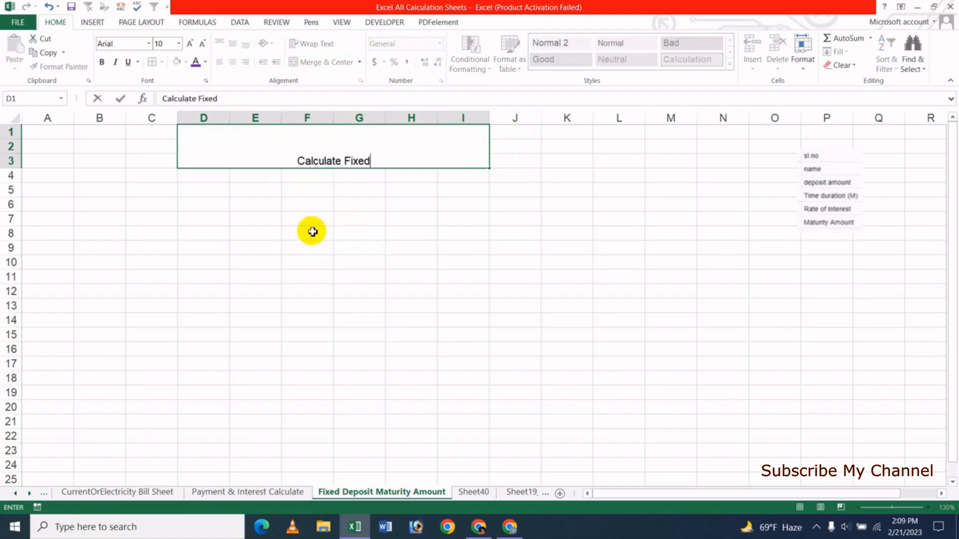
{"action": "type", "text": " De"}
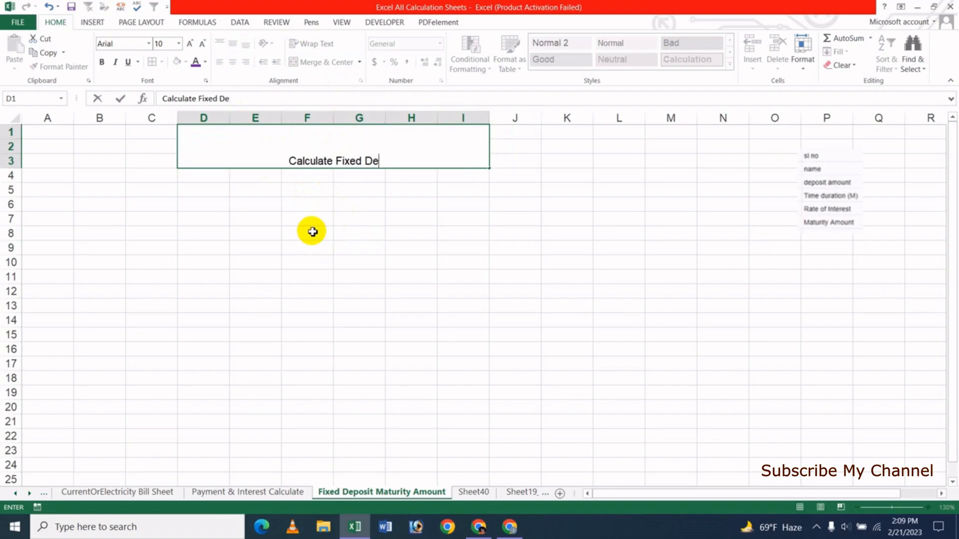
{"action": "type", "text": "post"}
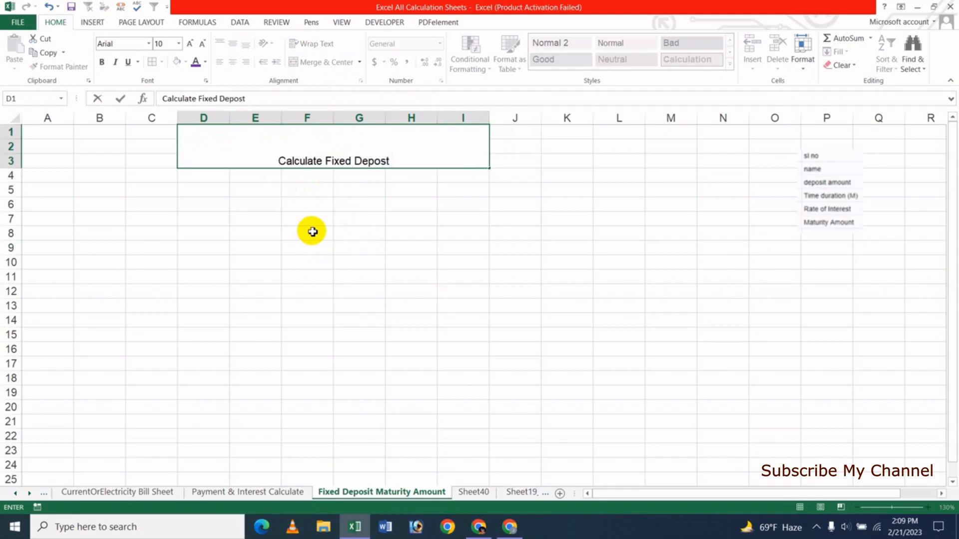
{"action": "key", "text": "BackSpace"}
{"action": "key", "text": "BackSpace"}
{"action": "key", "text": "BackSpace"}
{"action": "type", "text": "sit Matu"}
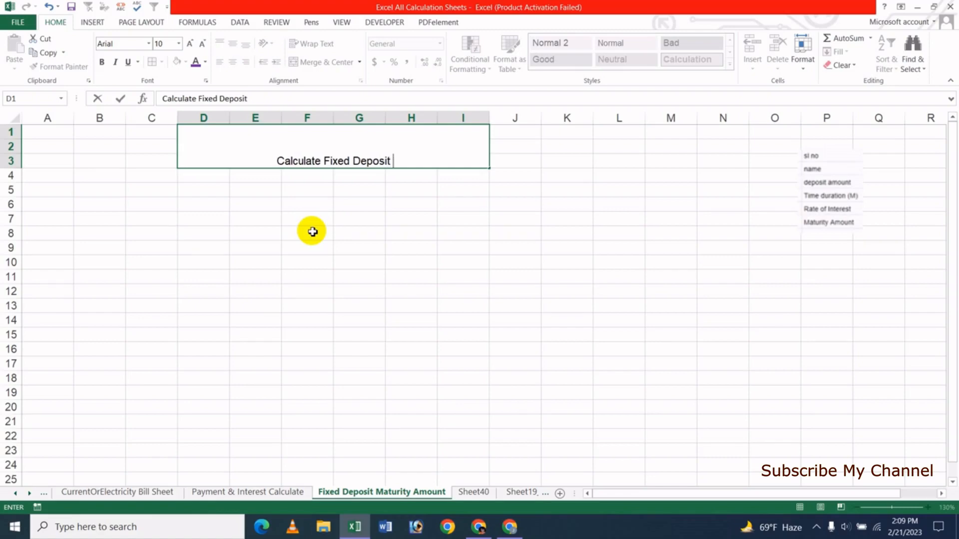
{"action": "type", "text": "rity Amount"}
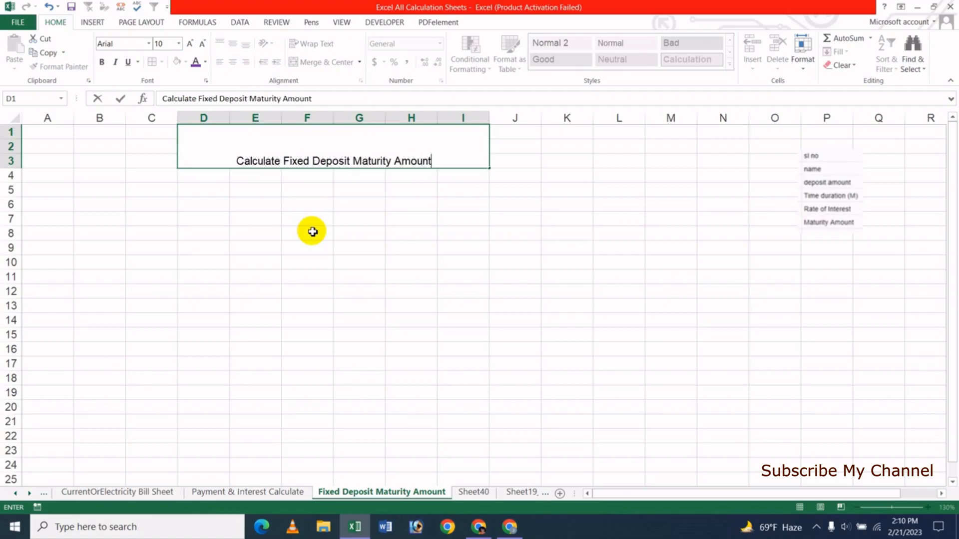
{"action": "key", "text": "Return"}
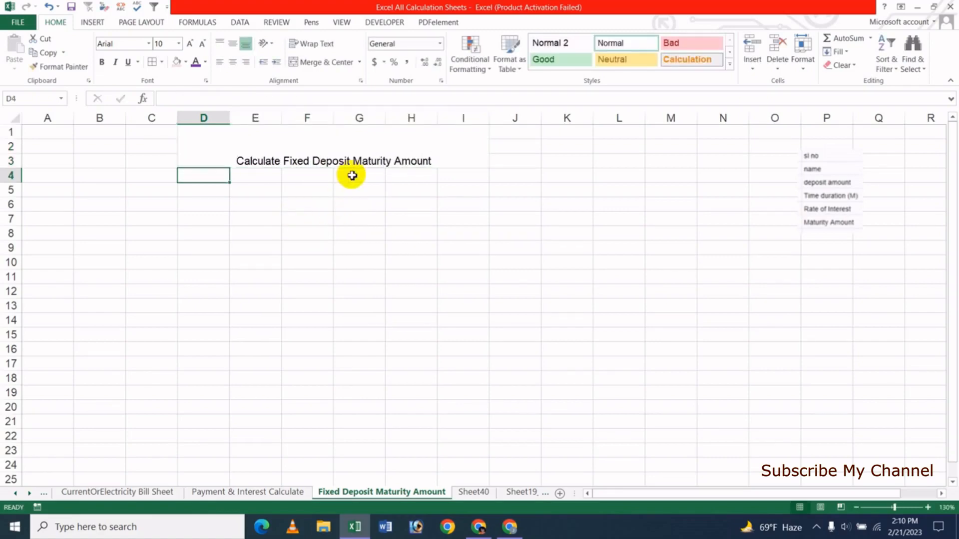
Vertically center the title text in its merged cell and set its font size to 16.
{"action": "left_click", "coordinate": [330, 155]}
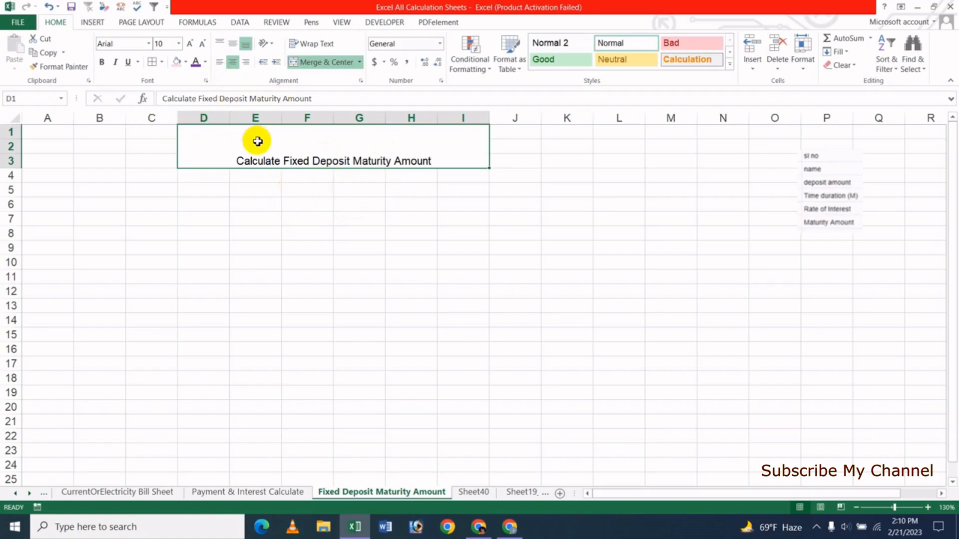
{"action": "left_click", "coordinate": [232, 45]}
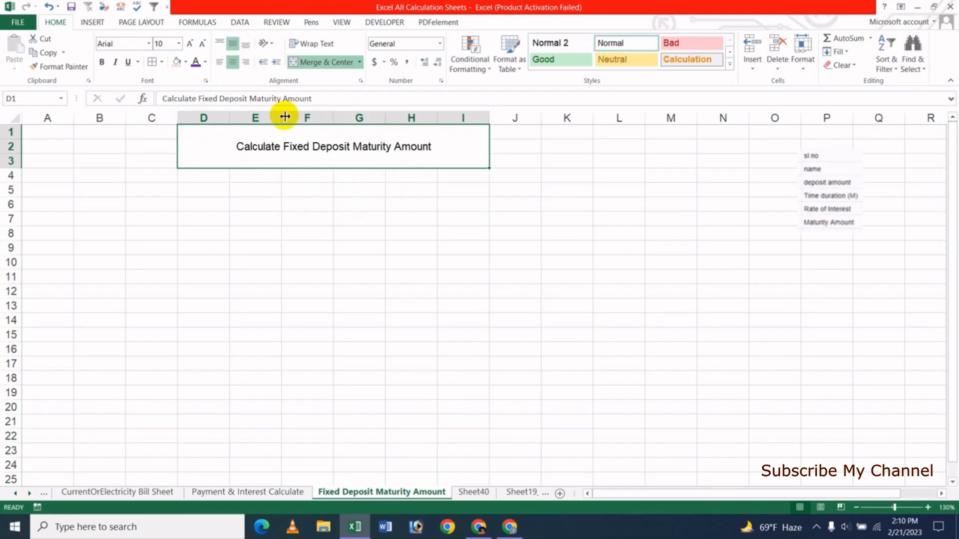
{"action": "left_click", "coordinate": [178, 44]}
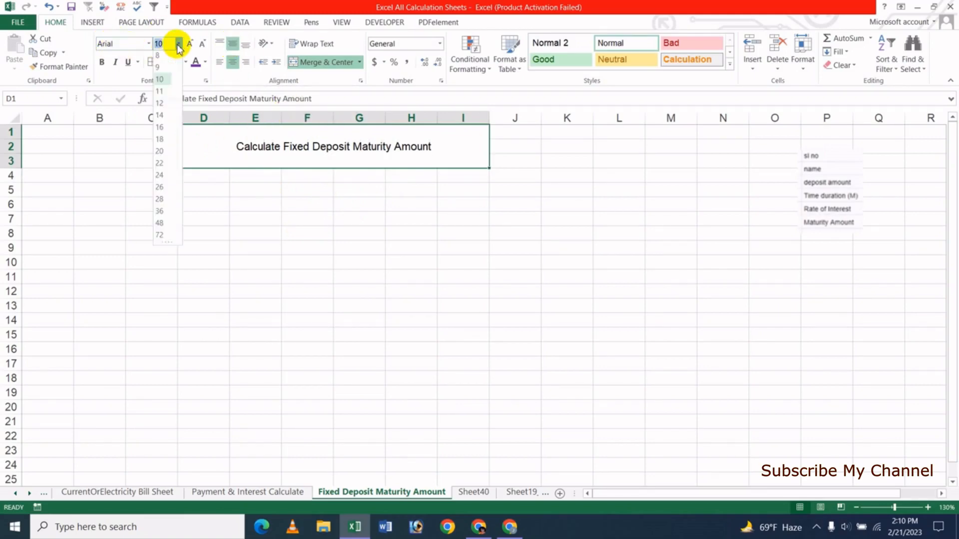
{"action": "left_click", "coordinate": [160, 131]}
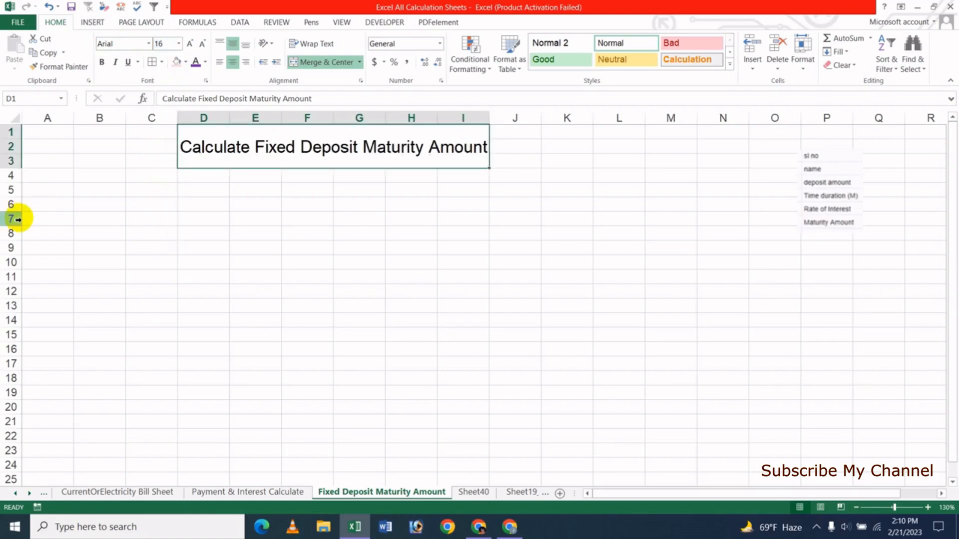
Try Arial Narrow on the title, and settle on Arial Rounded MT Bold as its font.
{"action": "left_click", "coordinate": [148, 43]}
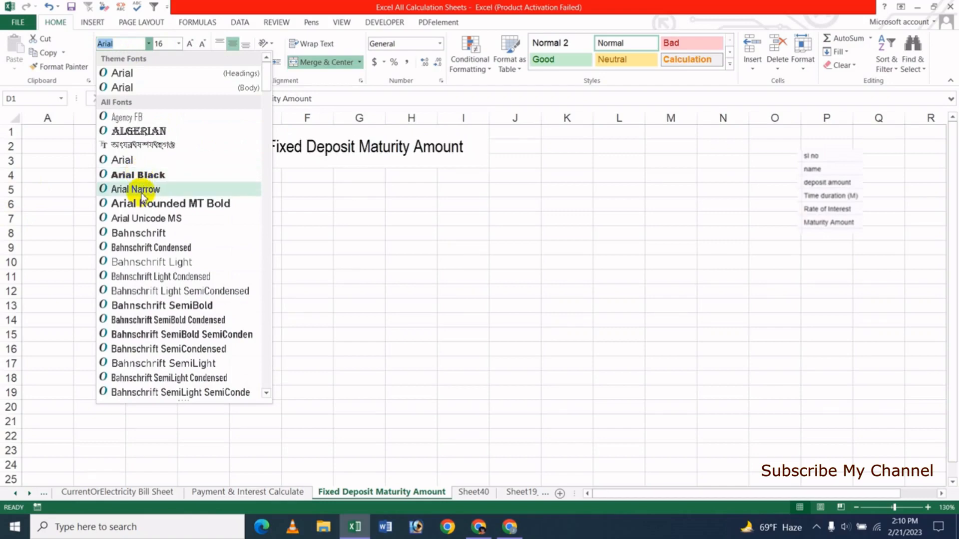
{"action": "left_click", "coordinate": [133, 189]}
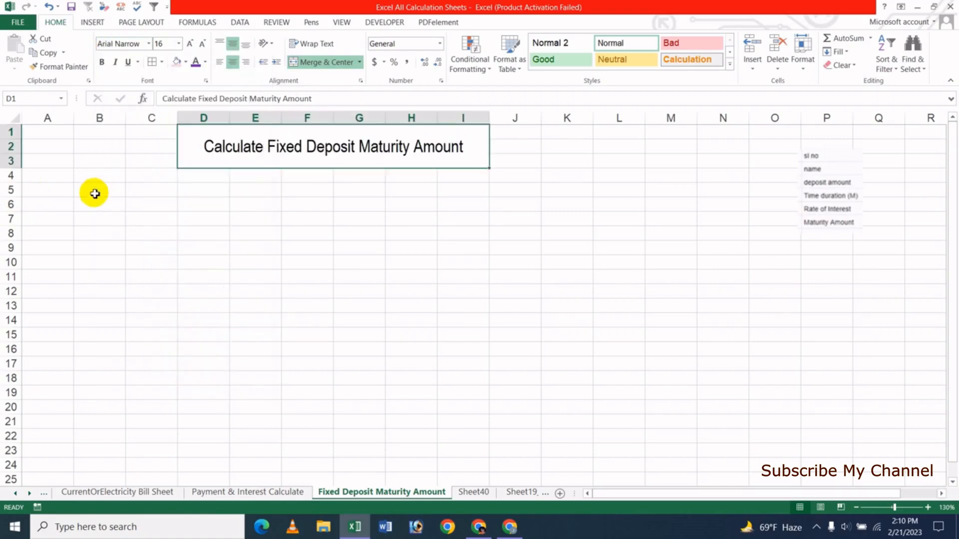
{"action": "left_click", "coordinate": [147, 44]}
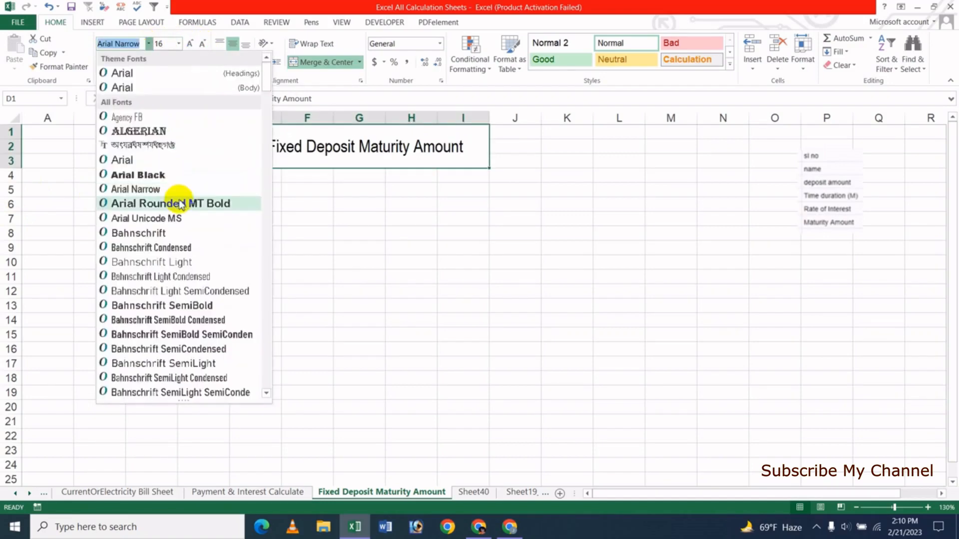
{"action": "left_click", "coordinate": [185, 201]}
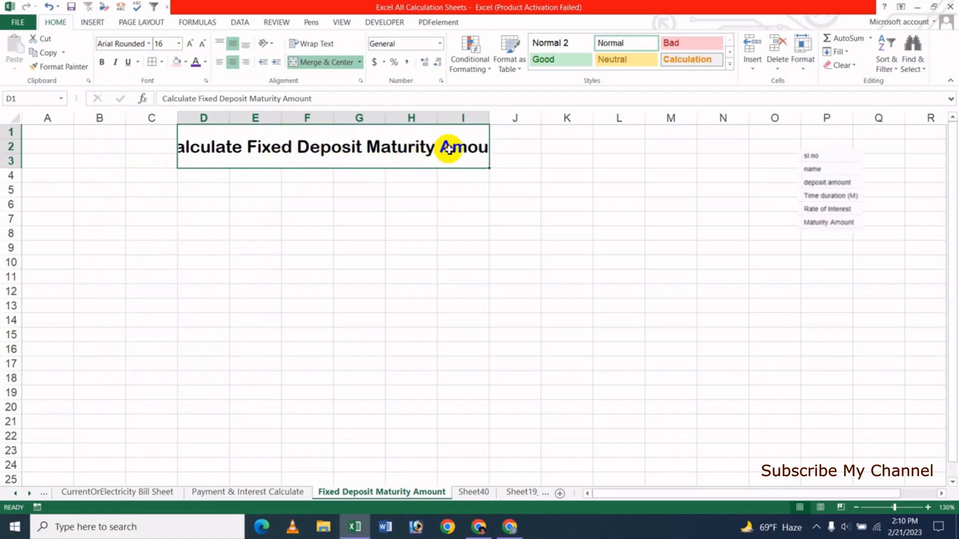
Extend the merged and centered title cell by one column so it covers D1:J3.
{"action": "left_click_drag", "start_coordinate": [447, 148], "coordinate": [500, 152]}
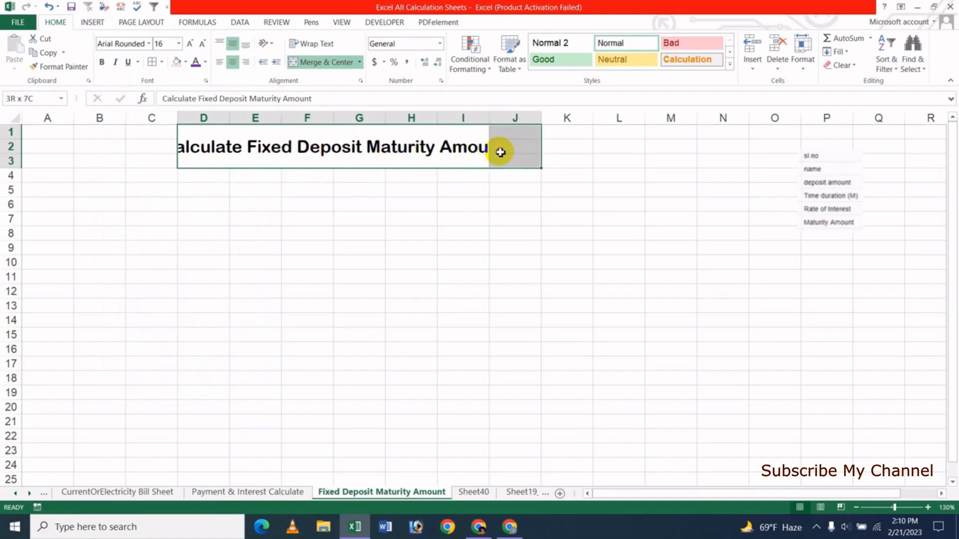
{"action": "left_click", "coordinate": [326, 62]}
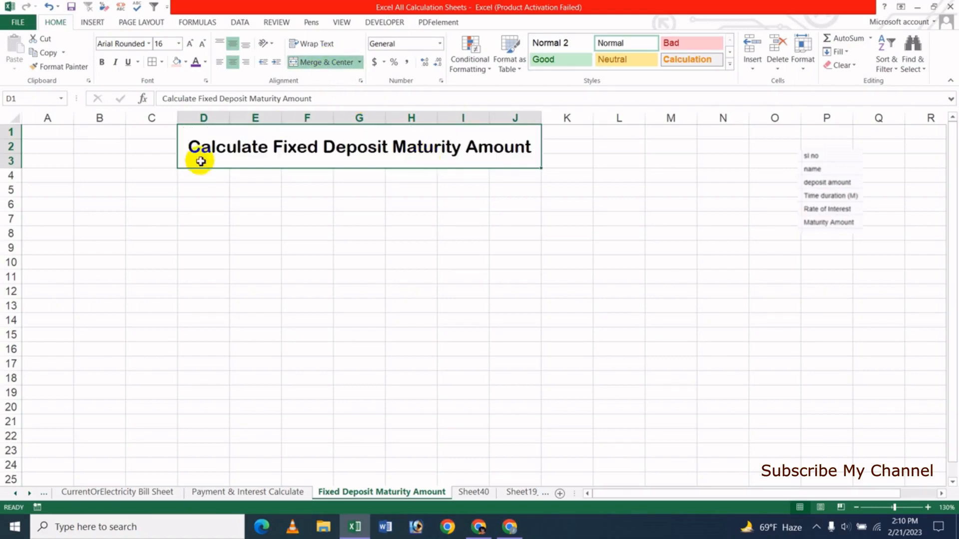
Make the title text bold and add a border around its merged cell.
{"action": "left_click", "coordinate": [101, 62]}
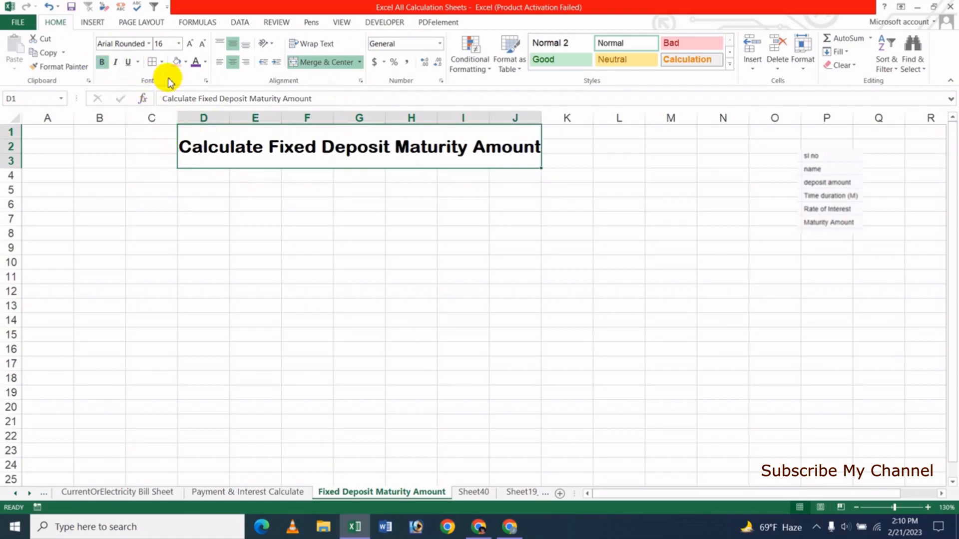
{"action": "left_click", "coordinate": [163, 63]}
{"action": "left_click", "coordinate": [181, 170]}
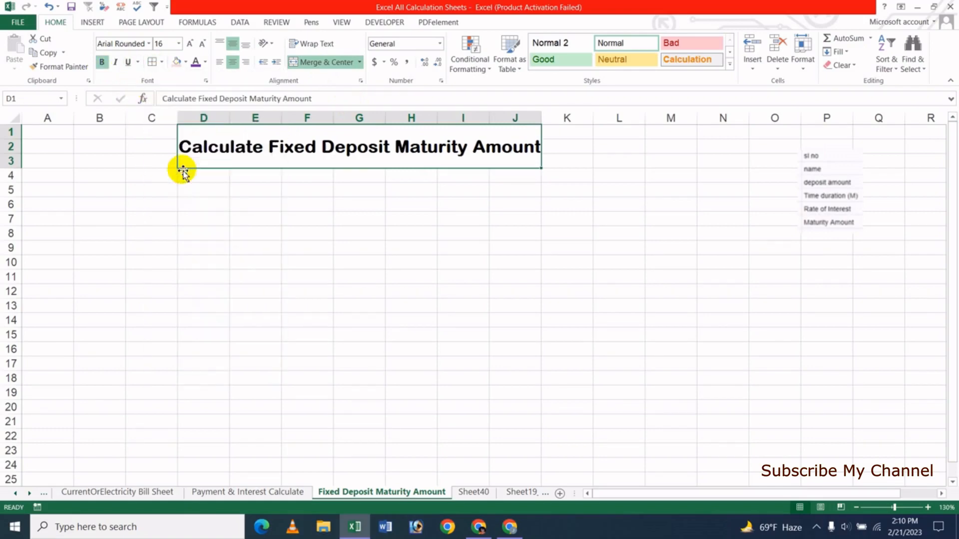
Fill the title cell with a light gold theme color and set its text to the standard blue.
{"action": "left_click", "coordinate": [187, 63]}
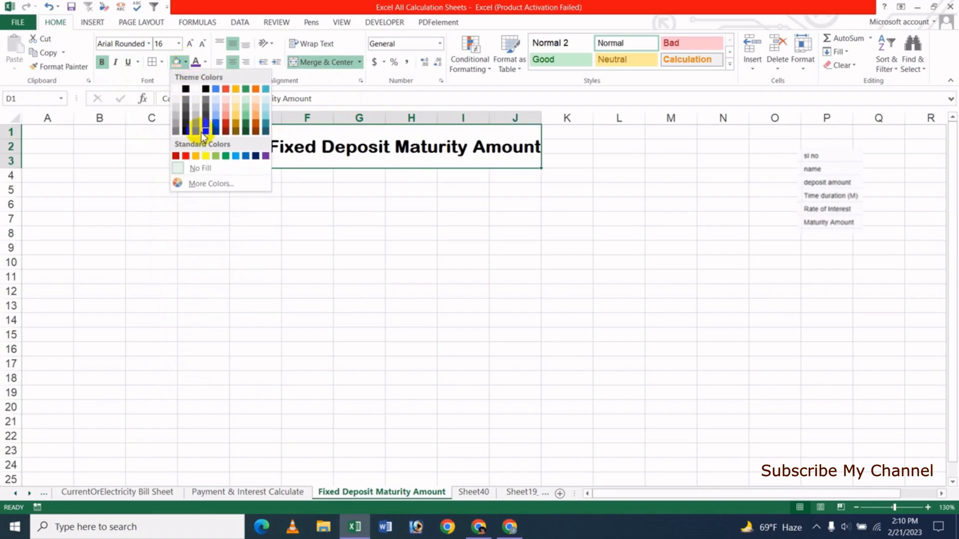
{"action": "left_click", "coordinate": [237, 105]}
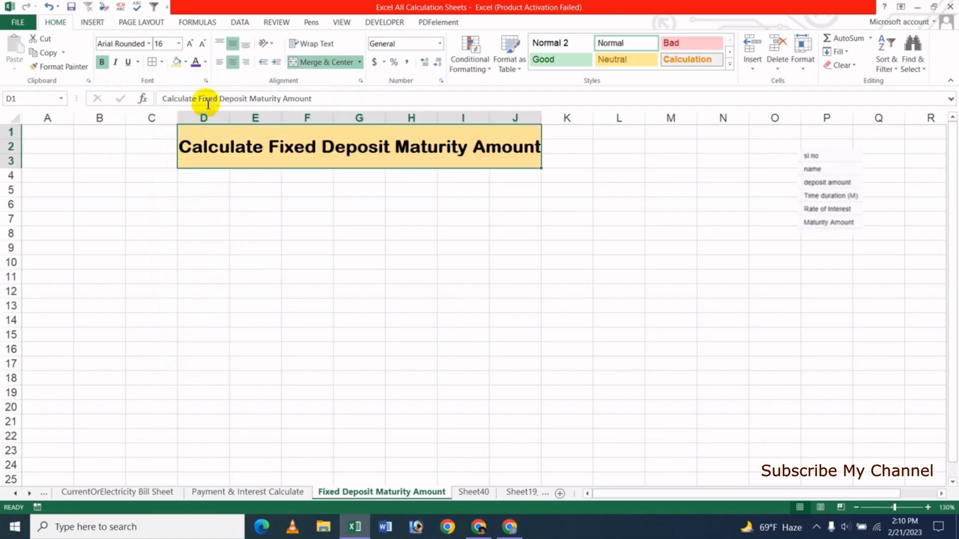
{"action": "left_click", "coordinate": [205, 61]}
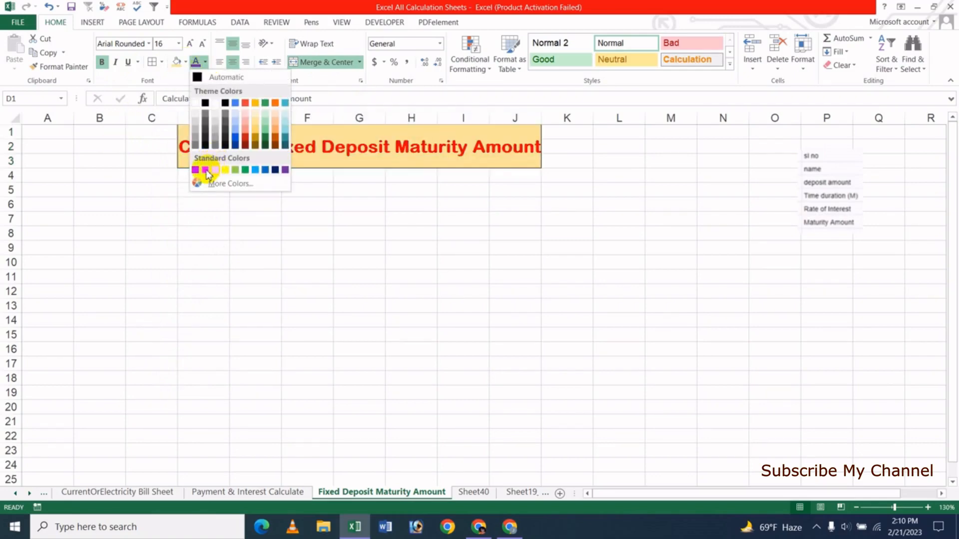
{"action": "left_click", "coordinate": [268, 172]}
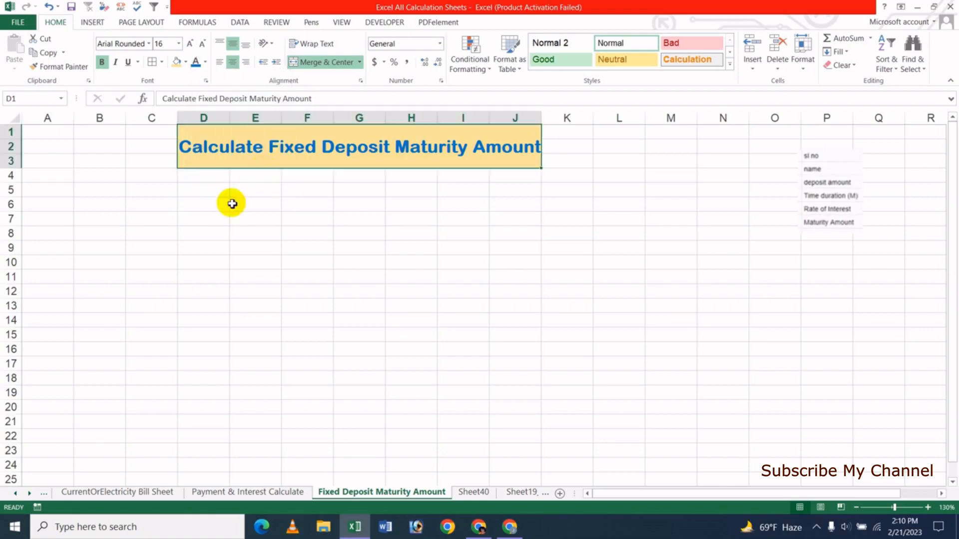
{"action": "left_click", "coordinate": [273, 245]}
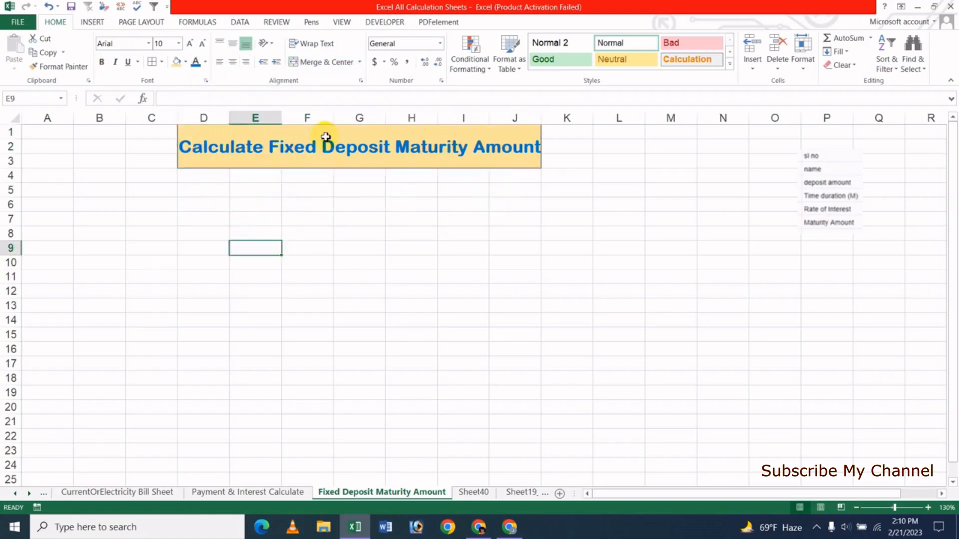
Enter the column headers Sl No, Name and Deposit Amt in cells A5 to C5.
{"action": "left_click", "coordinate": [62, 191]}
{"action": "type", "text": "S"}
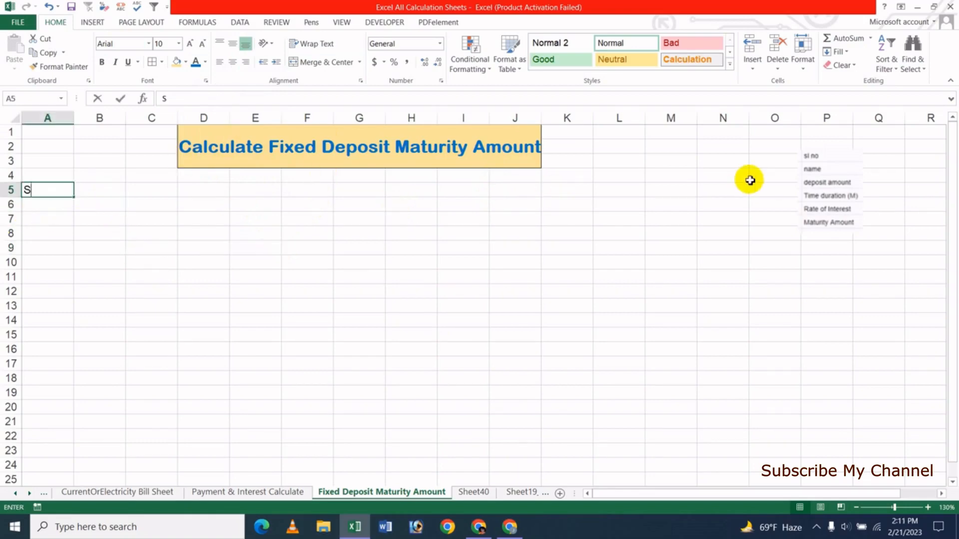
{"action": "type", "text": "l No"}
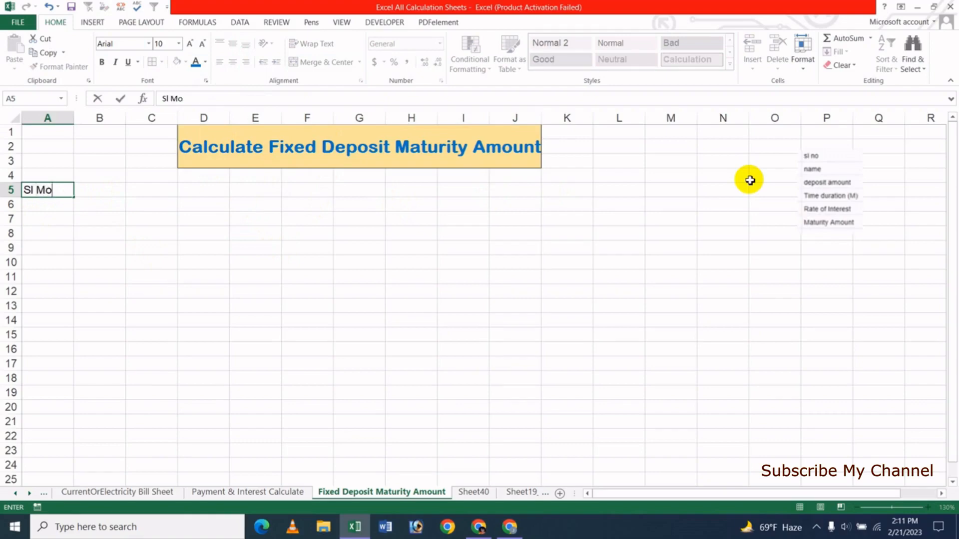
{"action": "key", "text": "Tab"}
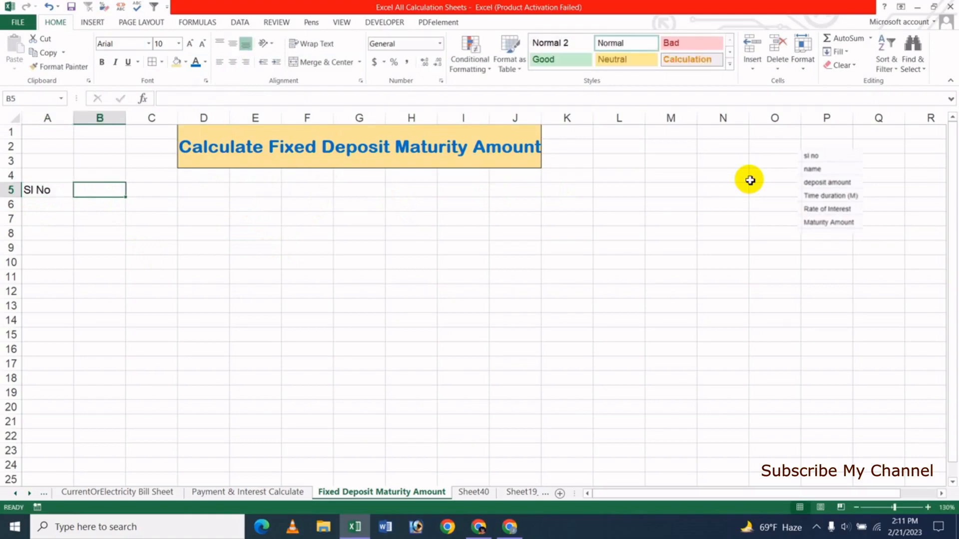
{"action": "type", "text": "Name"}
{"action": "key", "text": "Tab"}
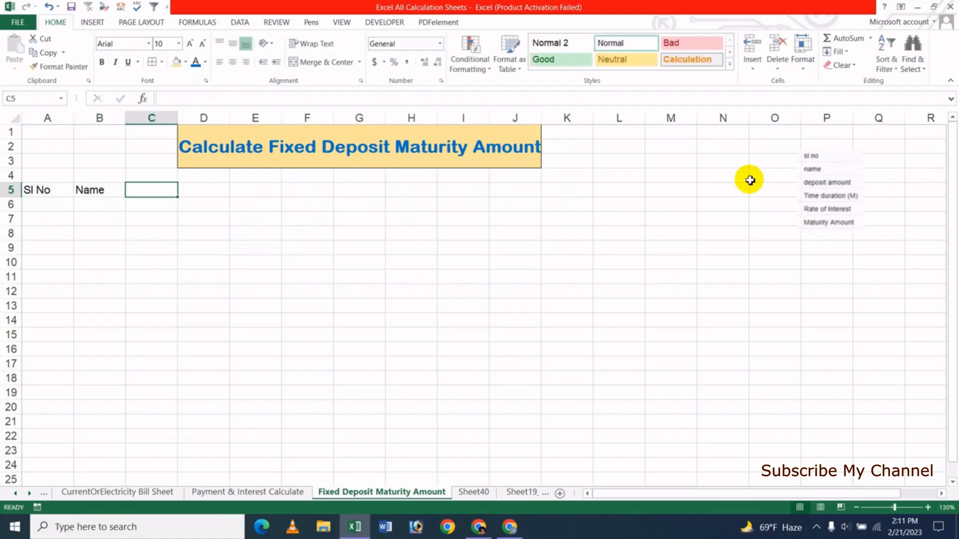
{"action": "type", "text": "Deposit Amt"}
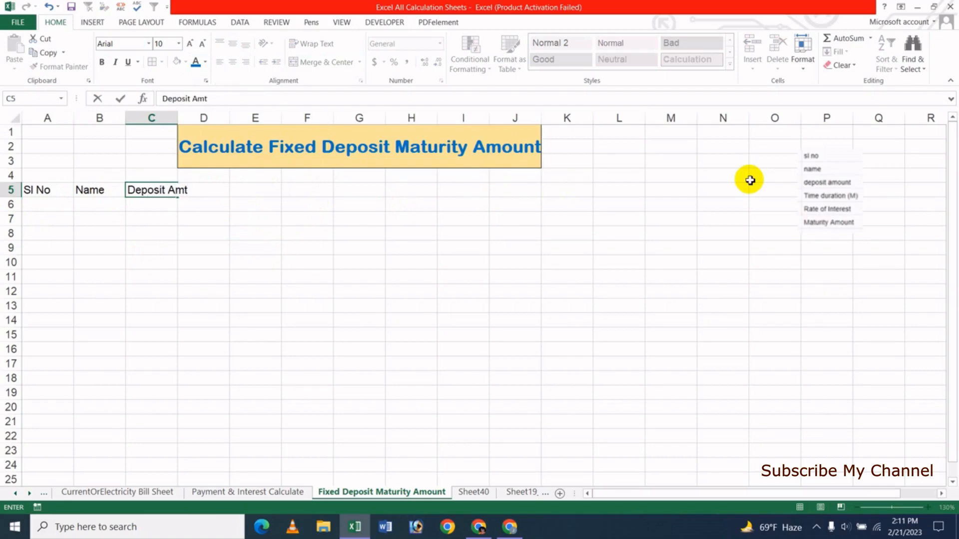
{"action": "key", "text": "Tab"}
Enter the remaining headers Time Duration (M), Rate of Interest and Maturity Amt in cells D5 to F5.
{"action": "type", "text": "T"}
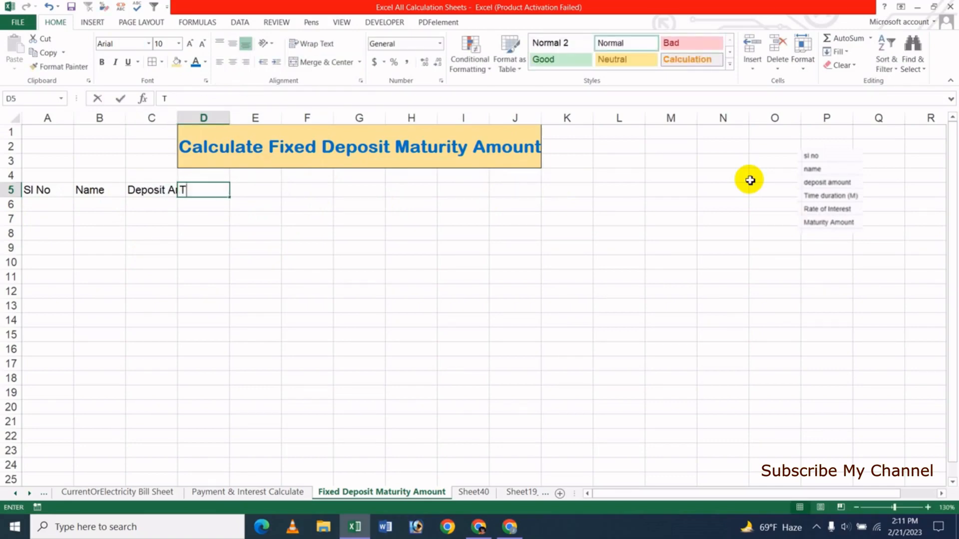
{"action": "type", "text": "ime"}
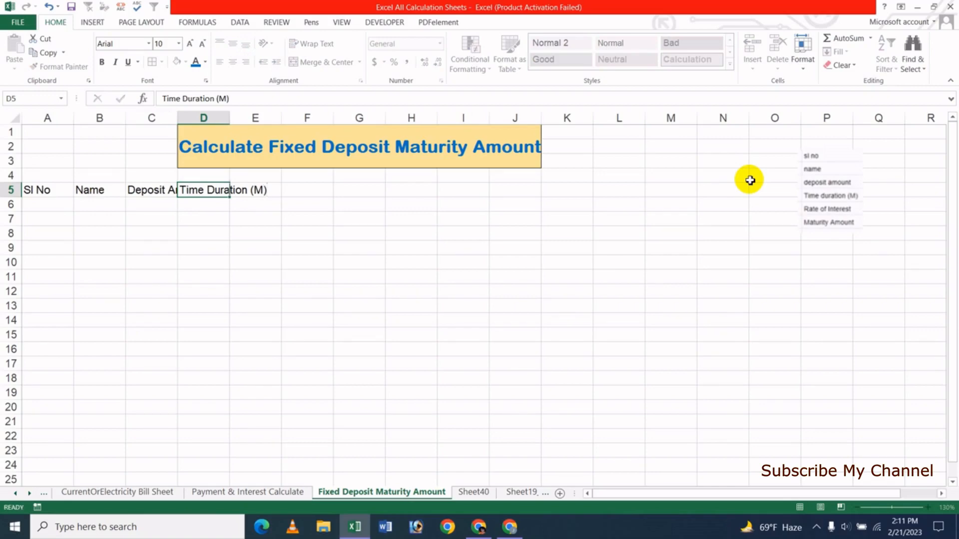
{"action": "type", "text": "Duration (M)"}
{"action": "key", "text": "Tab"}
{"action": "type", "text": "Rate"}
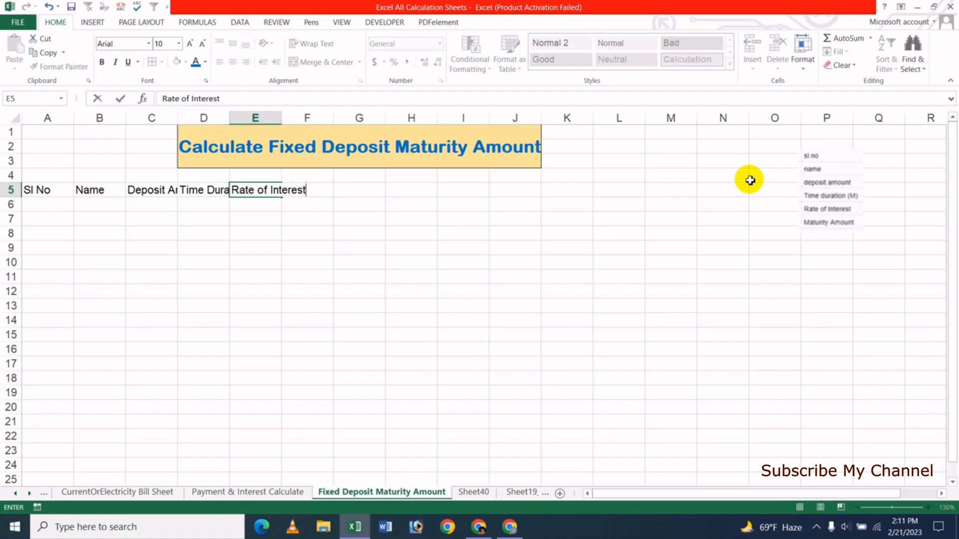
{"action": "key", "text": "Tab"}
{"action": "type", "text": "M"}
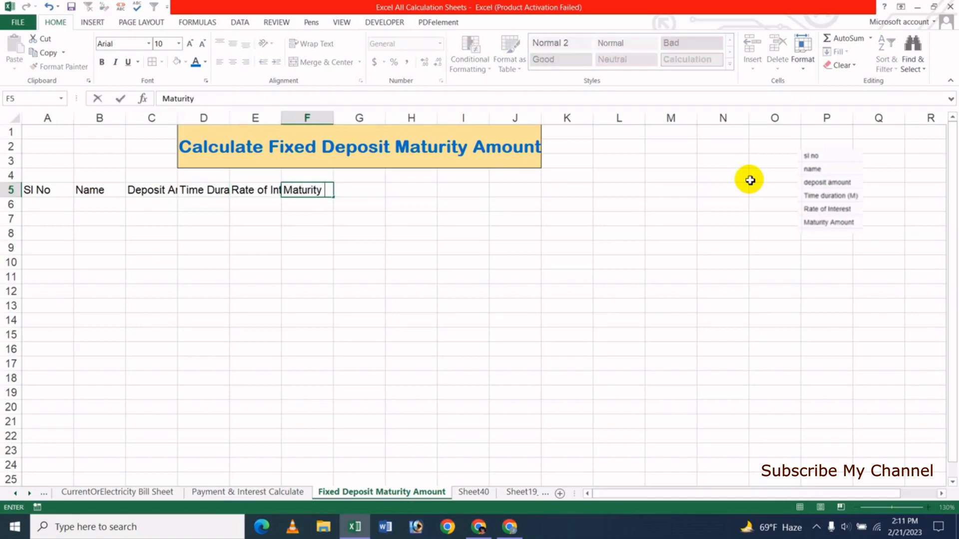
{"action": "key", "text": "Return"}
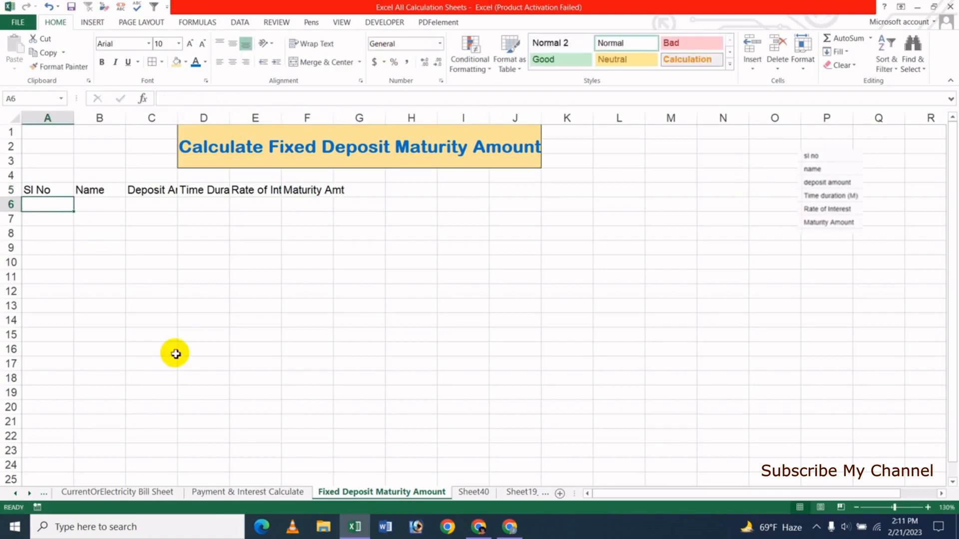
{"action": "left_click", "coordinate": [179, 282]}
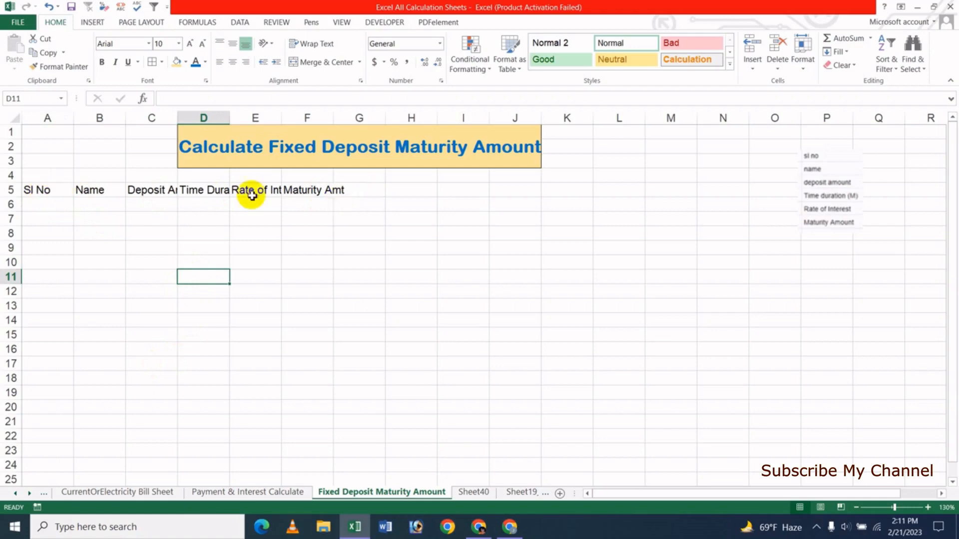
AutoFit the widths of columns A to F to the header text in row 5.
{"action": "left_click", "coordinate": [63, 190]}
{"action": "left_click_drag", "start_coordinate": [83, 192], "coordinate": [323, 191]}
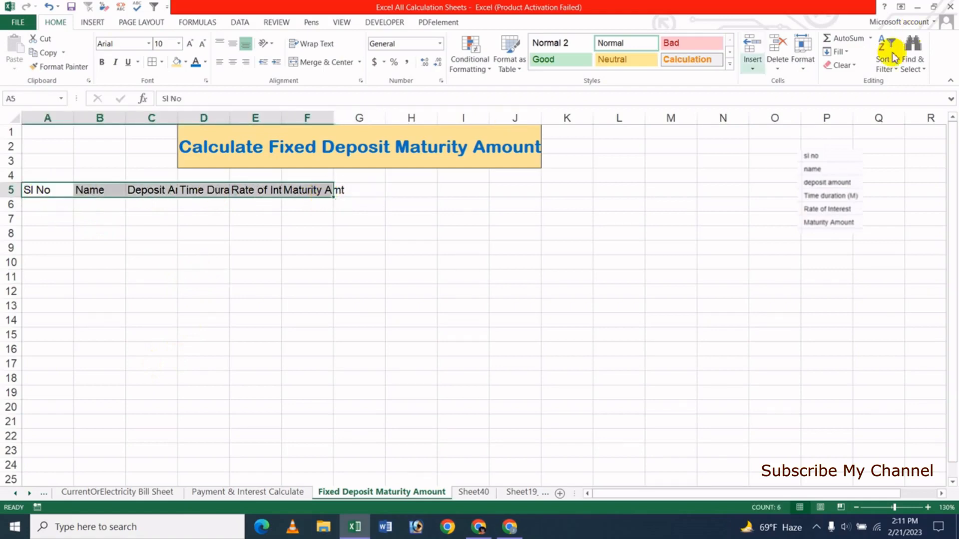
{"action": "left_click", "coordinate": [802, 55]}
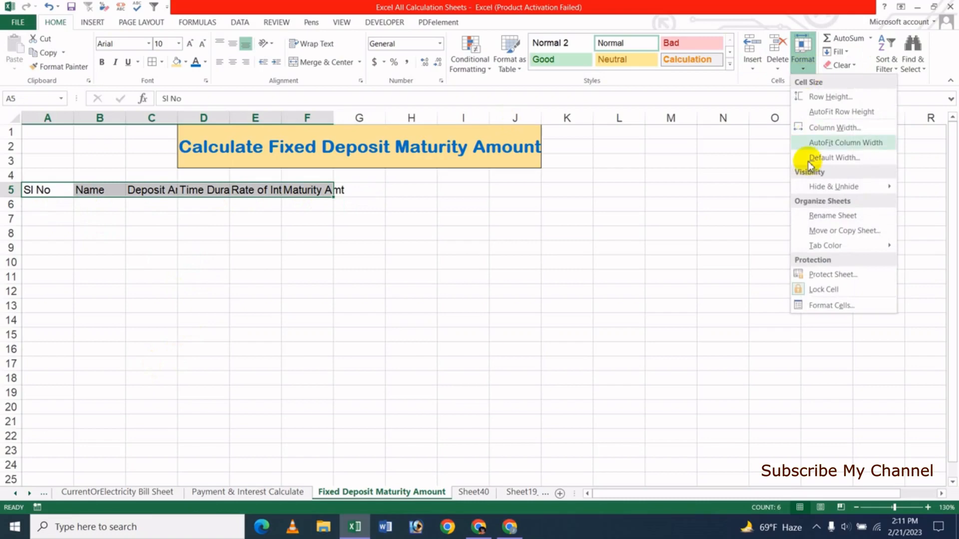
{"action": "left_click", "coordinate": [852, 146]}
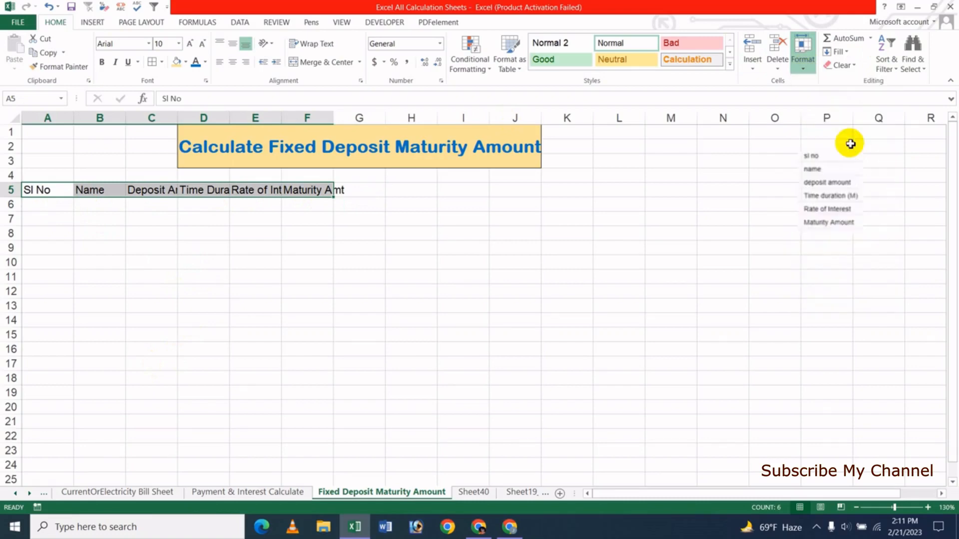
{"action": "left_click", "coordinate": [219, 235]}
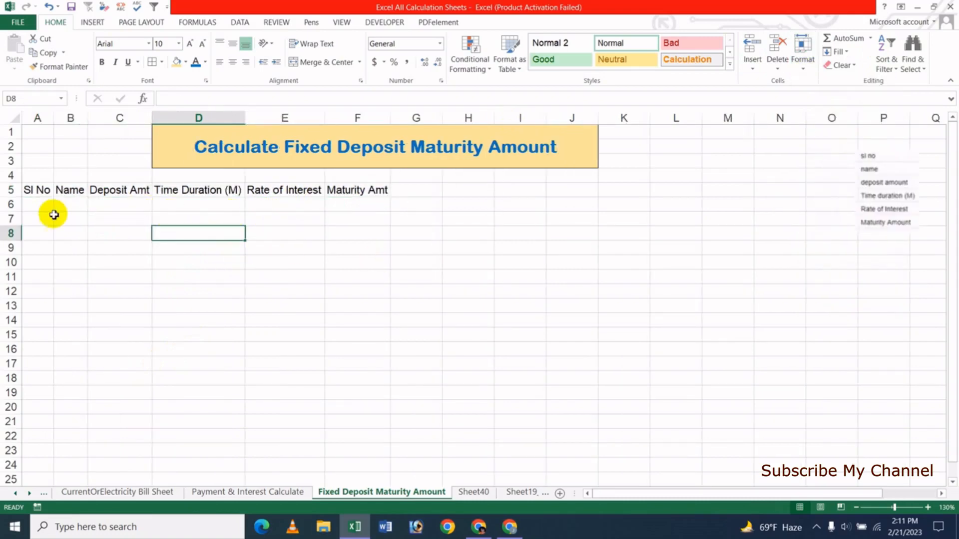
Widen the Name column considerably, and the Sl No, Deposit Amt and Maturity Amt columns slightly.
{"action": "left_click", "coordinate": [70, 205]}
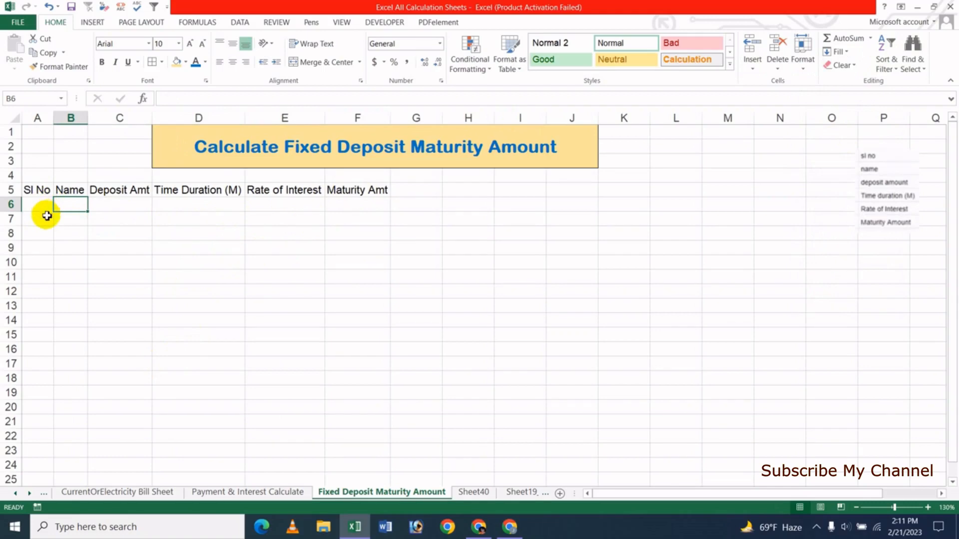
{"action": "left_click_drag", "start_coordinate": [54, 119], "coordinate": [137, 125]}
{"action": "left_click", "coordinate": [142, 248]}
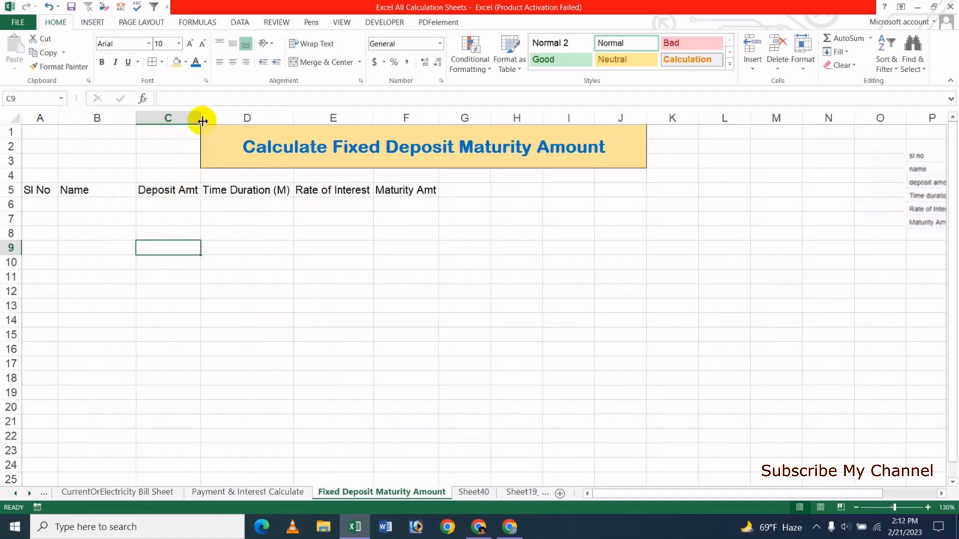
{"action": "left_click_drag", "start_coordinate": [203, 119], "coordinate": [207, 118]}
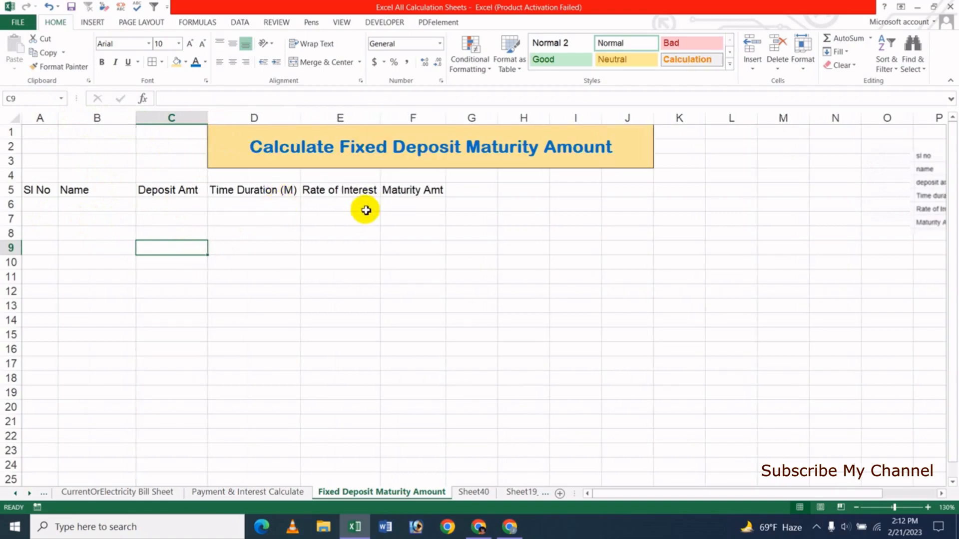
{"action": "left_click_drag", "start_coordinate": [446, 116], "coordinate": [460, 113]}
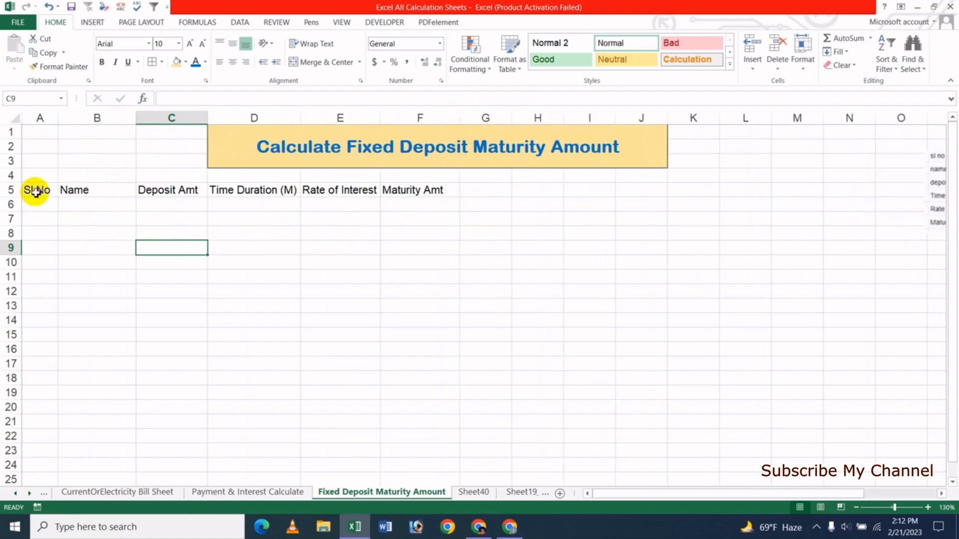
Center the contents of the table range A5:F21 and apply all borders to it.
{"action": "left_click_drag", "start_coordinate": [36, 191], "coordinate": [396, 422]}
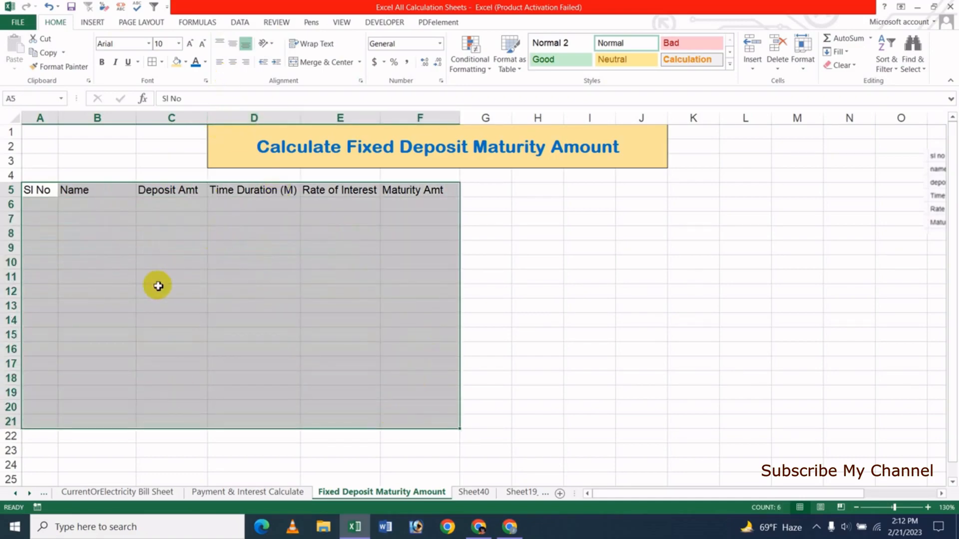
{"action": "left_click", "coordinate": [233, 63]}
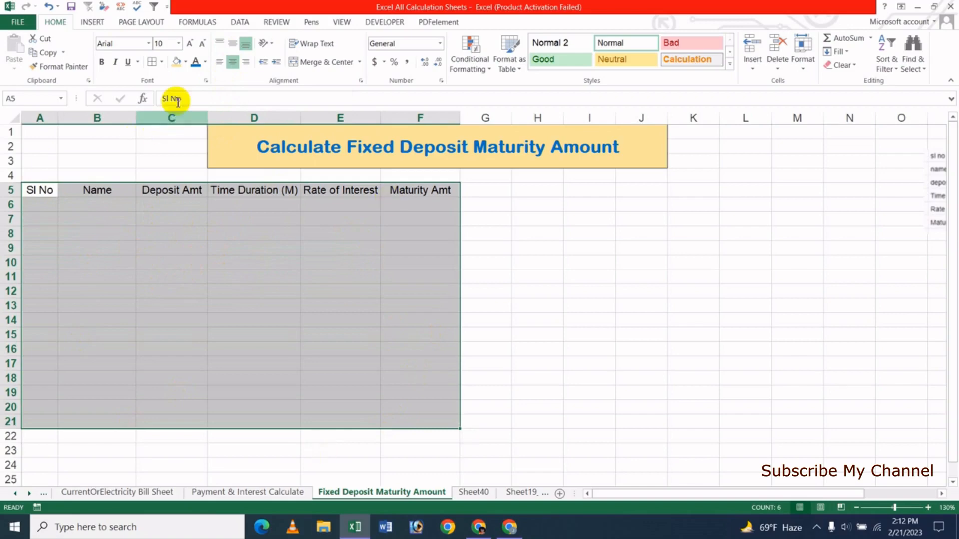
{"action": "left_click", "coordinate": [163, 66]}
{"action": "left_click", "coordinate": [186, 166]}
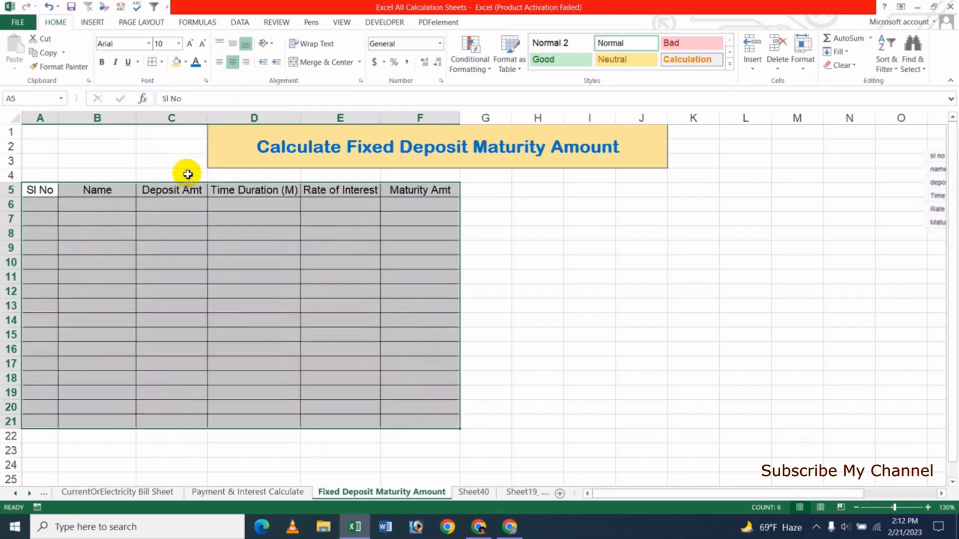
{"action": "left_click", "coordinate": [145, 236]}
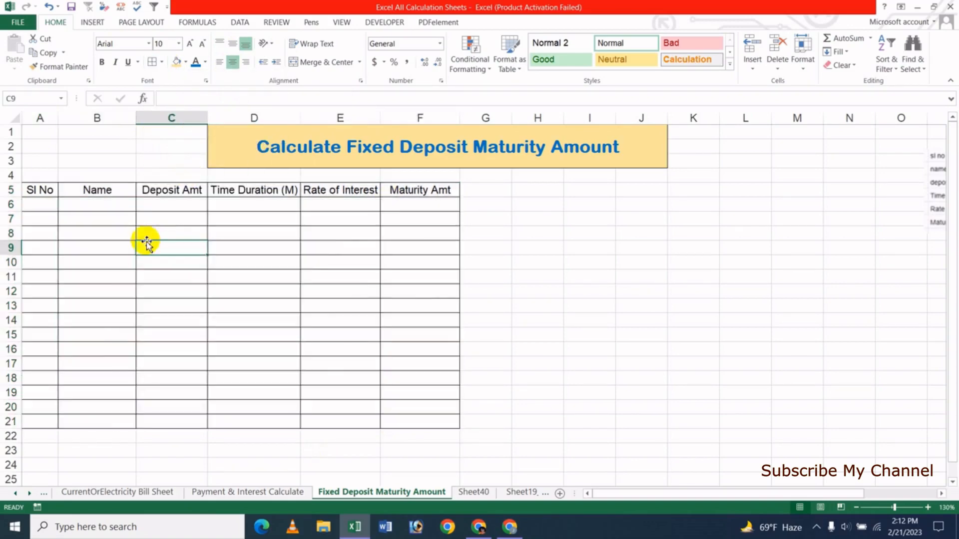
Make the header row A5:F5 bold and fill it with the lightest red theme color.
{"action": "left_click", "coordinate": [31, 189]}
{"action": "left_click_drag", "start_coordinate": [95, 193], "coordinate": [405, 193]}
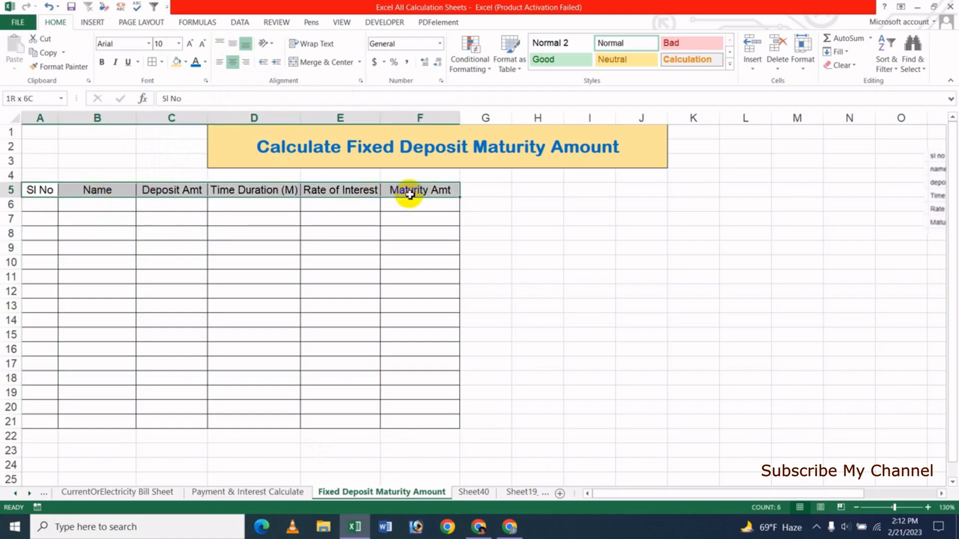
{"action": "left_click", "coordinate": [102, 62]}
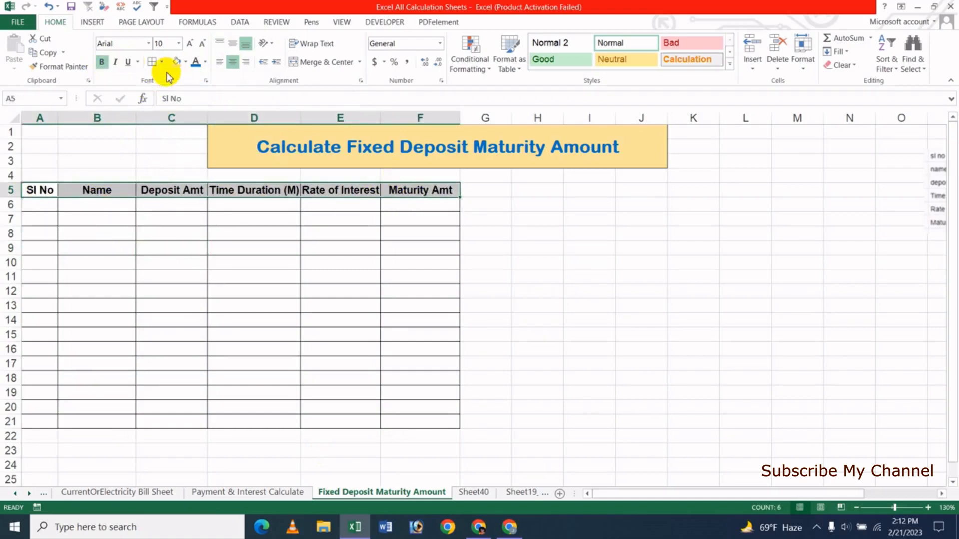
{"action": "left_click", "coordinate": [186, 62]}
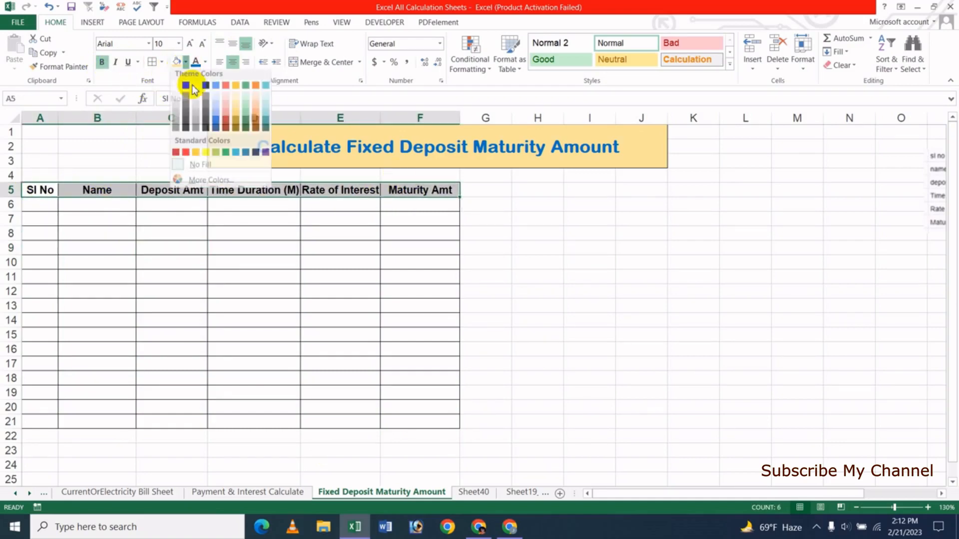
{"action": "left_click", "coordinate": [224, 97]}
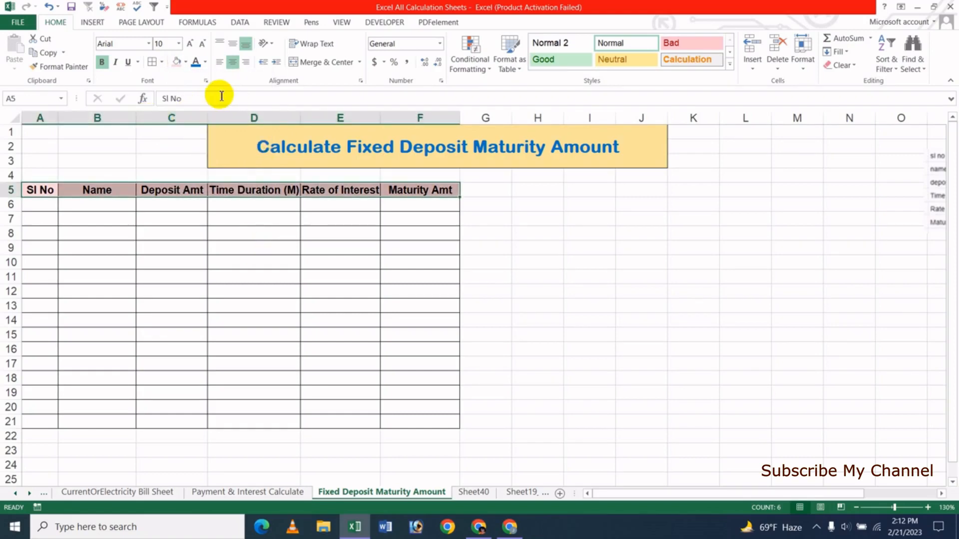
Set the header row's text to the standard dark red.
{"action": "left_click", "coordinate": [204, 62]}
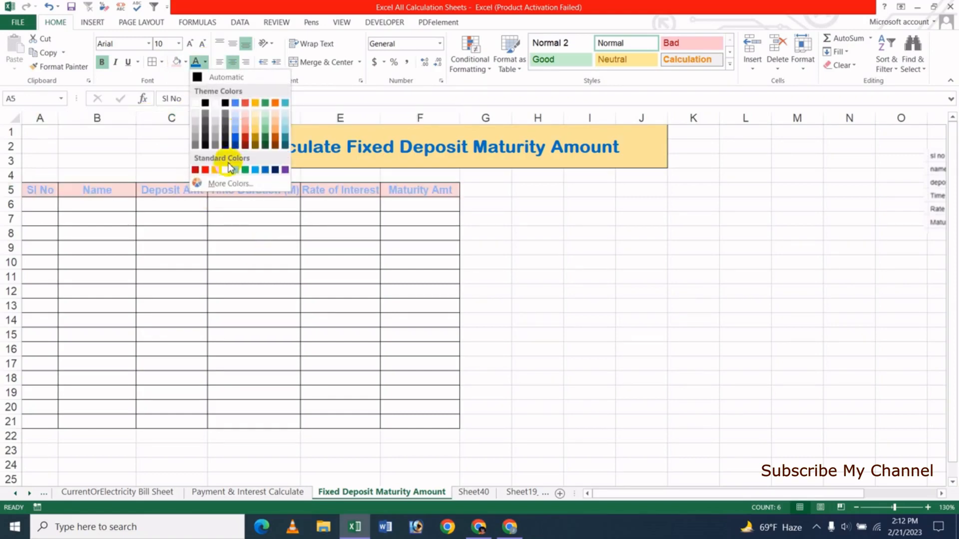
{"action": "left_click", "coordinate": [196, 169]}
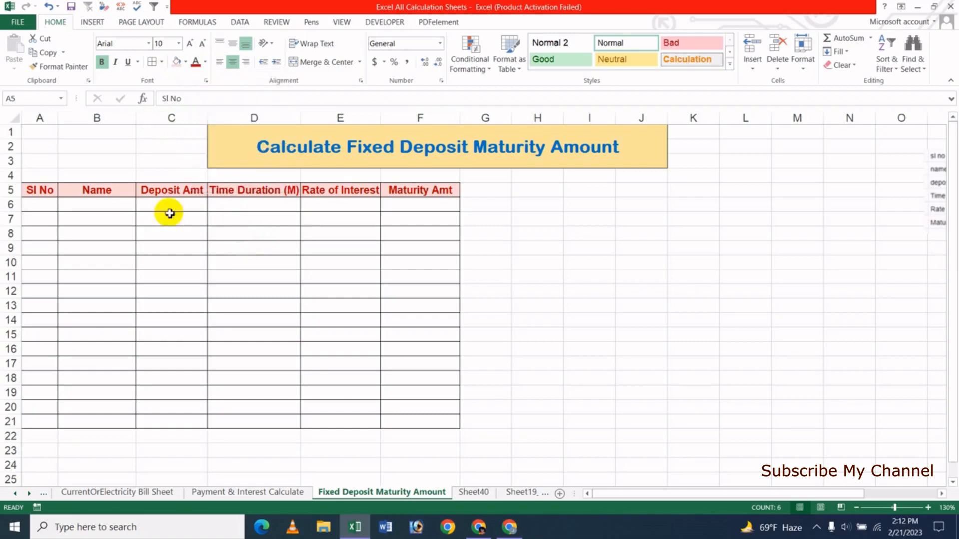
{"action": "left_click", "coordinate": [221, 274]}
Change the fill of header cells A5:F5 to the lightest turquoise theme color.
{"action": "left_click_drag", "start_coordinate": [48, 191], "coordinate": [422, 190]}
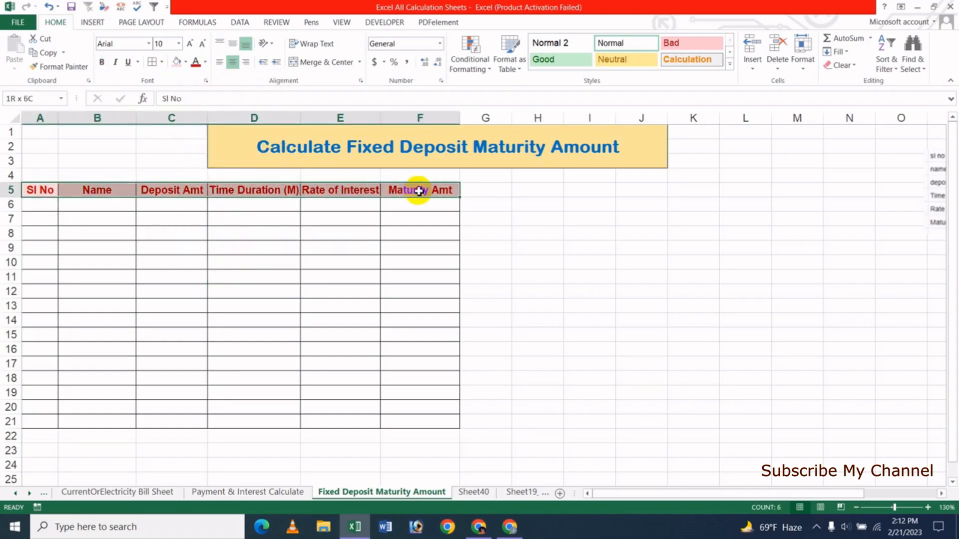
{"action": "left_click", "coordinate": [185, 62]}
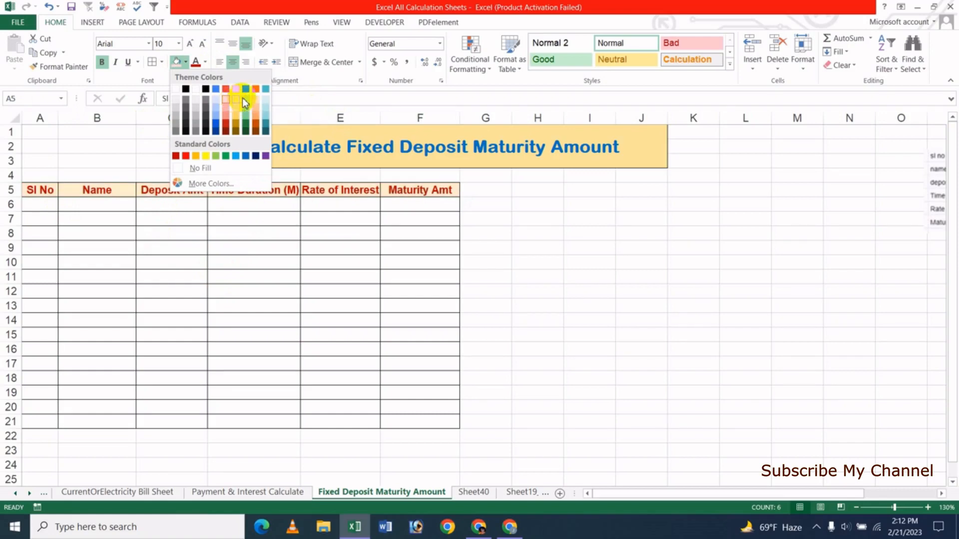
{"action": "left_click", "coordinate": [263, 99]}
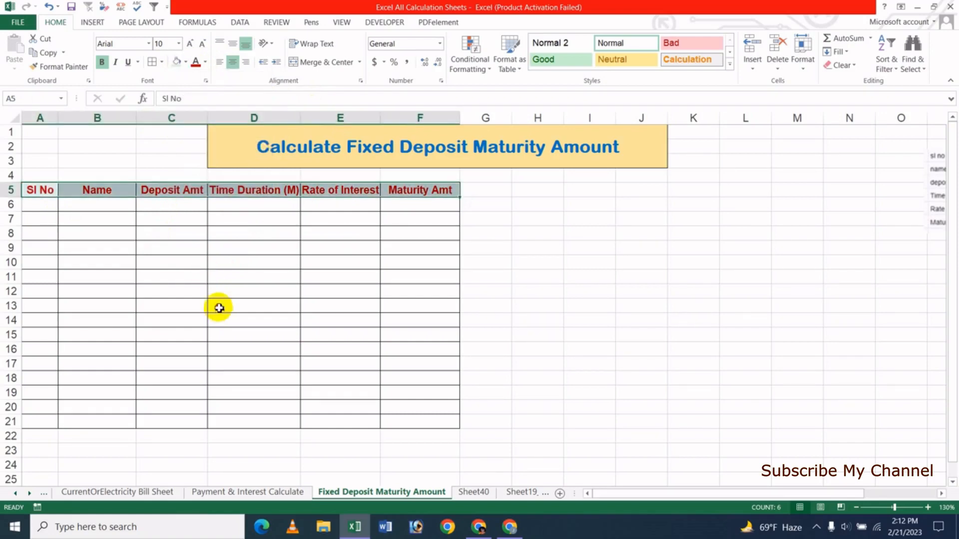
{"action": "left_click", "coordinate": [215, 304]}
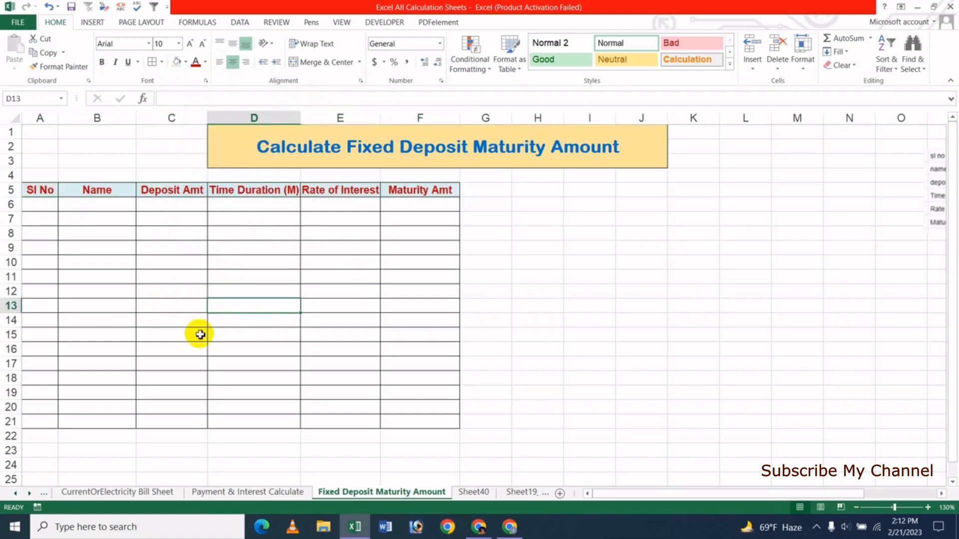
Number the Sl No column from 1 to 16 in cells A6:A21.
{"action": "left_click", "coordinate": [45, 209]}
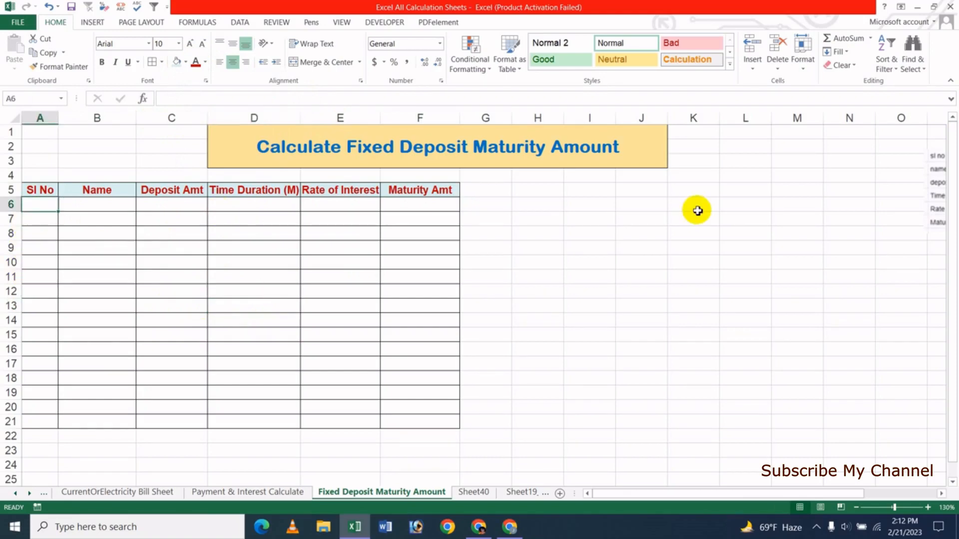
{"action": "key", "text": "Return"}
{"action": "type", "text": "2"}
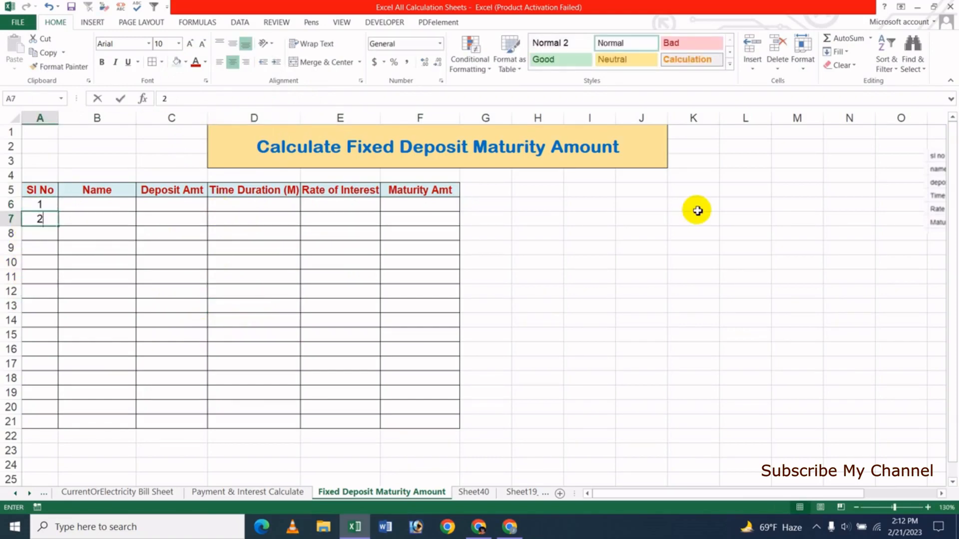
{"action": "key", "text": "Return"}
{"action": "left_click_drag", "start_coordinate": [43, 207], "coordinate": [57, 426]}
{"action": "left_click", "coordinate": [111, 331]}
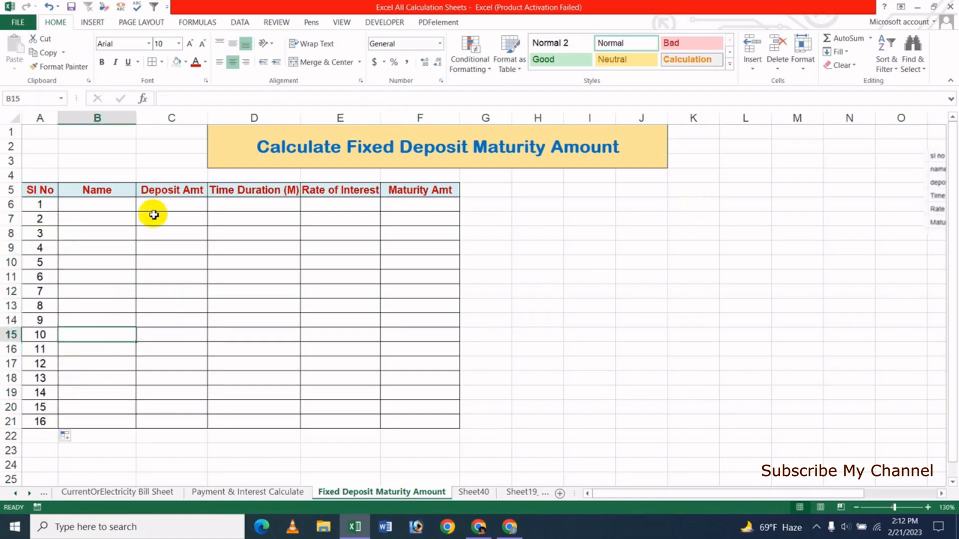
Fill in the first record in row 6 with the depositor's name, deposit amount 800000, duration 3 and interest rate 3.5%.
{"action": "left_click", "coordinate": [82, 206]}
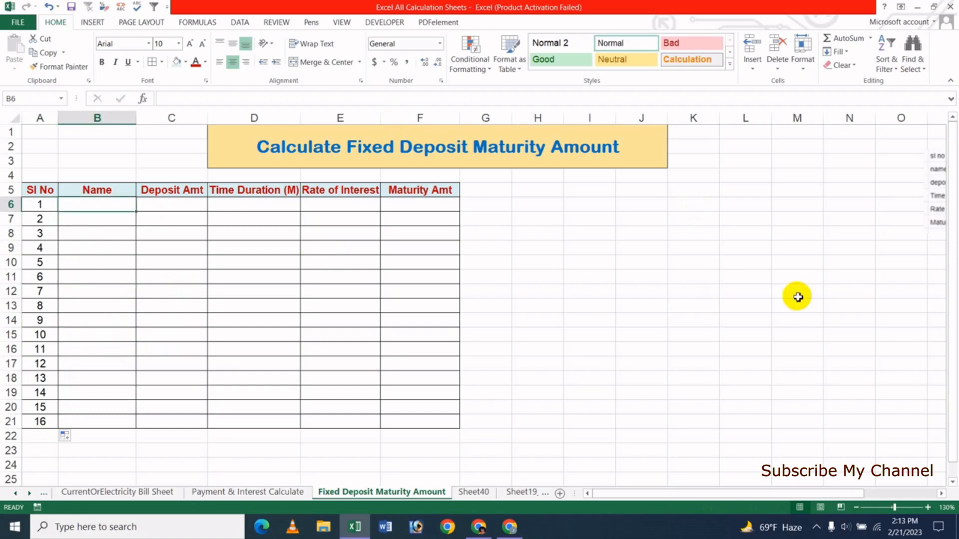
{"action": "type", "text": "Hasan"}
{"action": "key", "text": "Tab"}
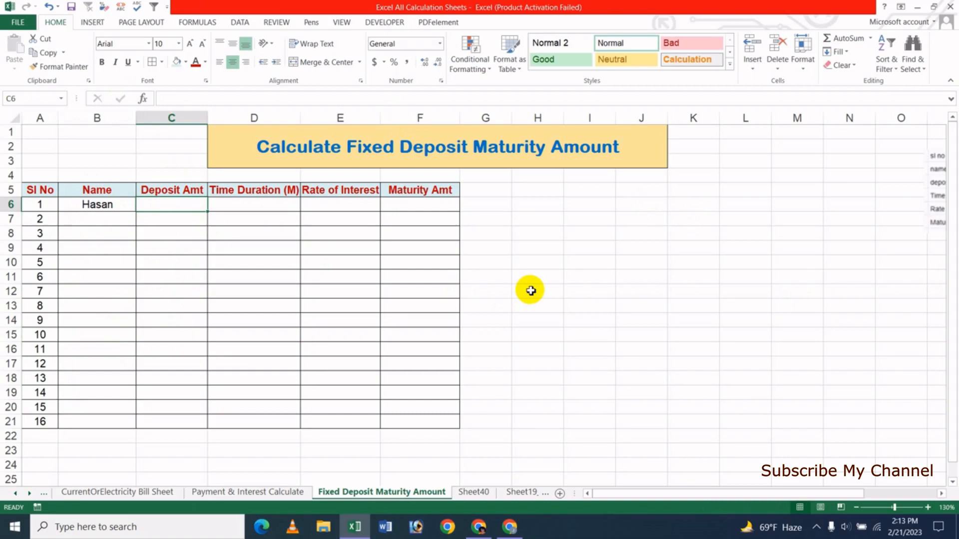
{"action": "type", "text": "8"}
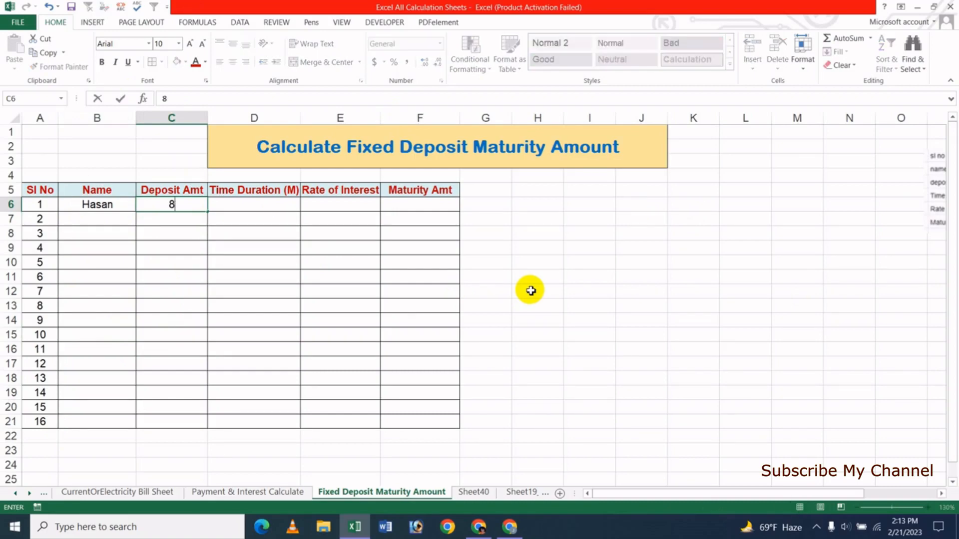
{"action": "type", "text": "00000"}
{"action": "key", "text": "Tab"}
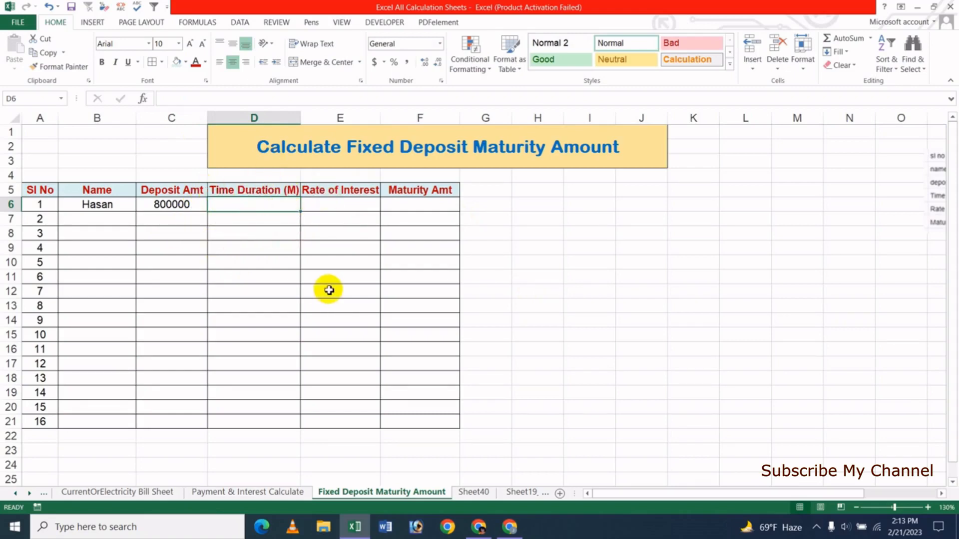
{"action": "type", "text": "3"}
{"action": "key", "text": "Tab"}
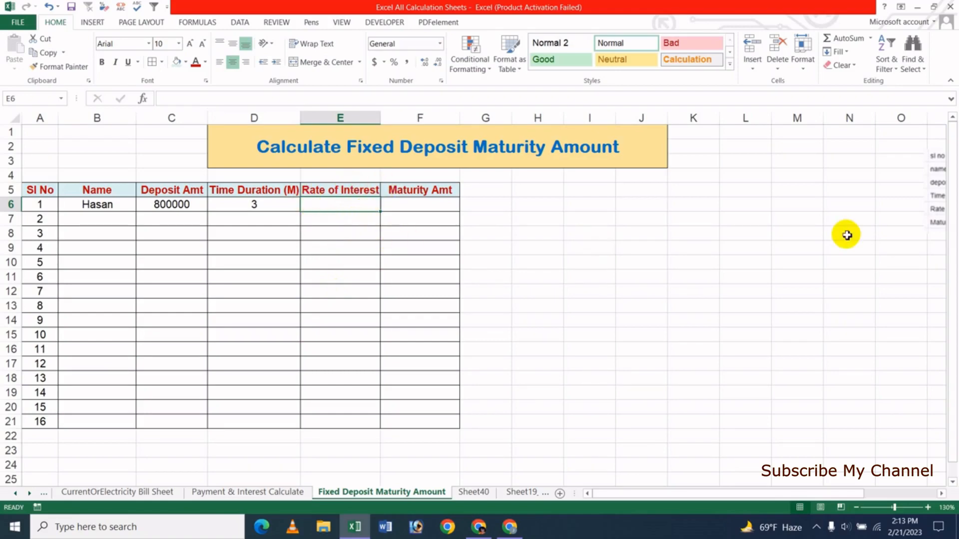
{"action": "type", "text": "3.56"}
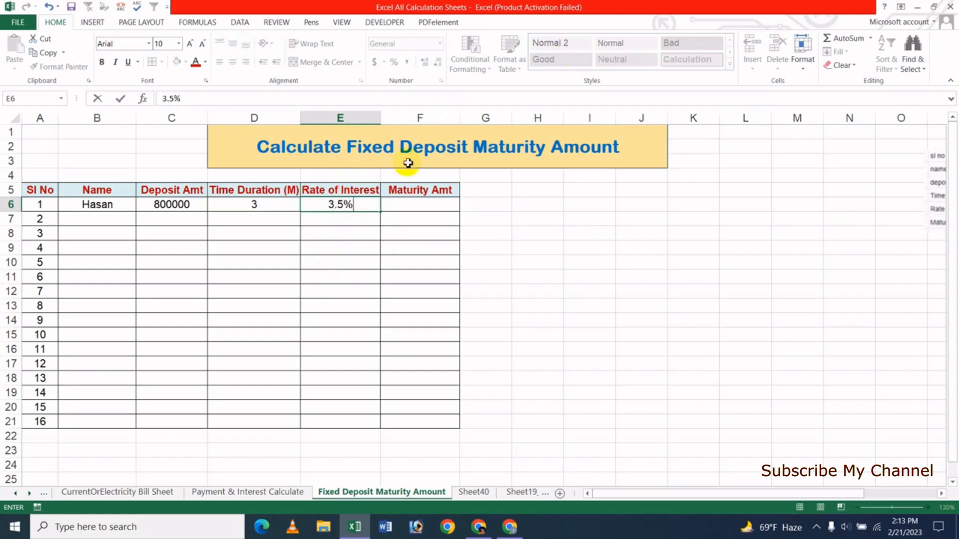
{"action": "left_click", "coordinate": [418, 209]}
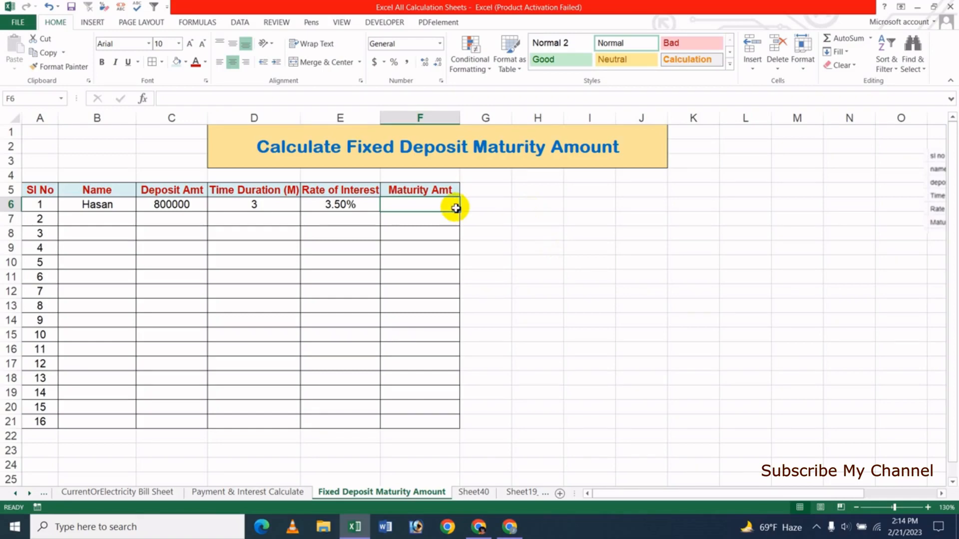
{"action": "left_click", "coordinate": [196, 22]}
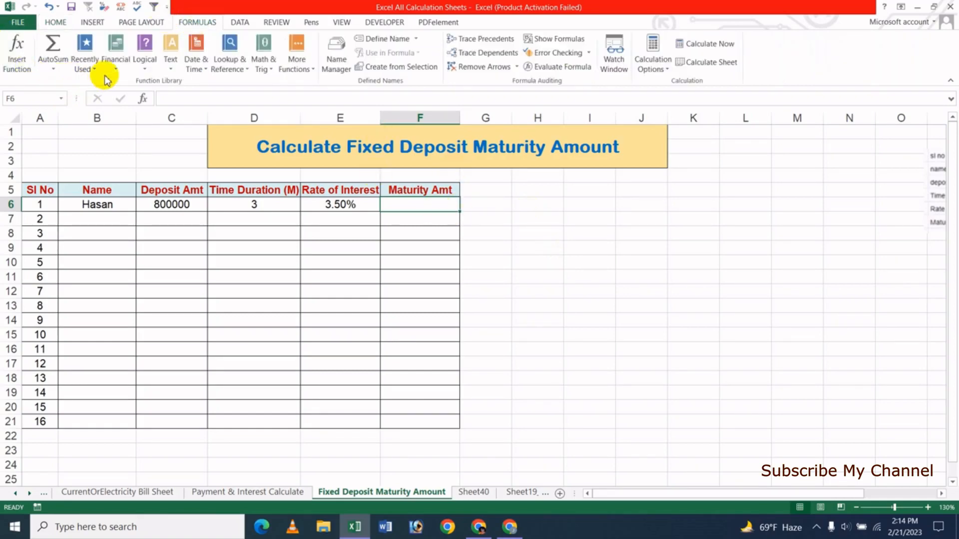
{"action": "left_click", "coordinate": [116, 65]}
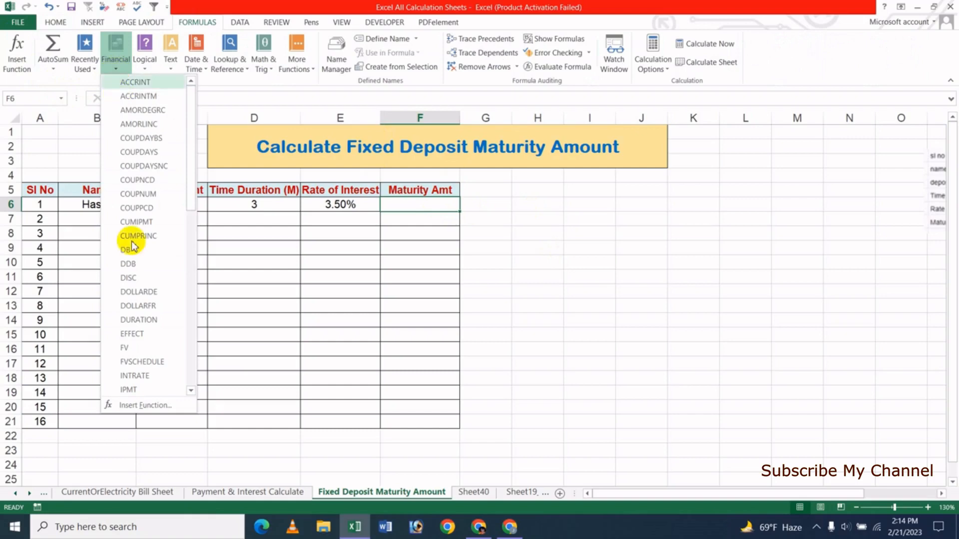
{"action": "left_click", "coordinate": [142, 348]}
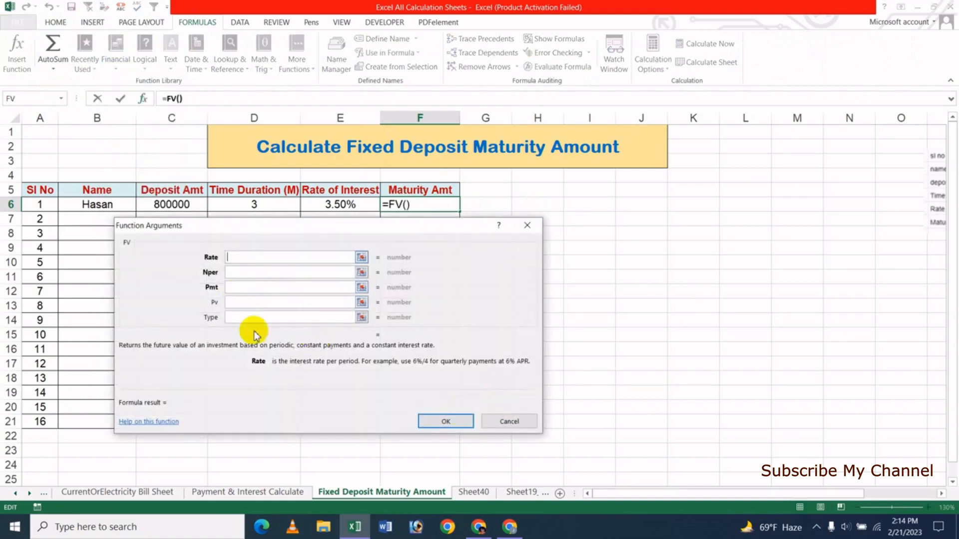
{"action": "left_click", "coordinate": [500, 424]}
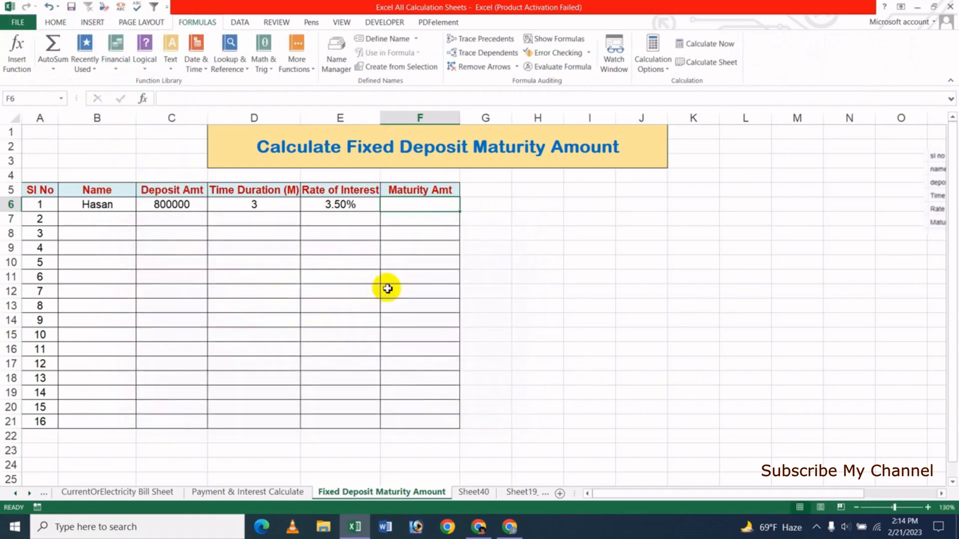
Calculate the first record's maturity amount in F6 with the formula =FV(E6/12,D6,,C6).
{"action": "type", "text": "=fv"}
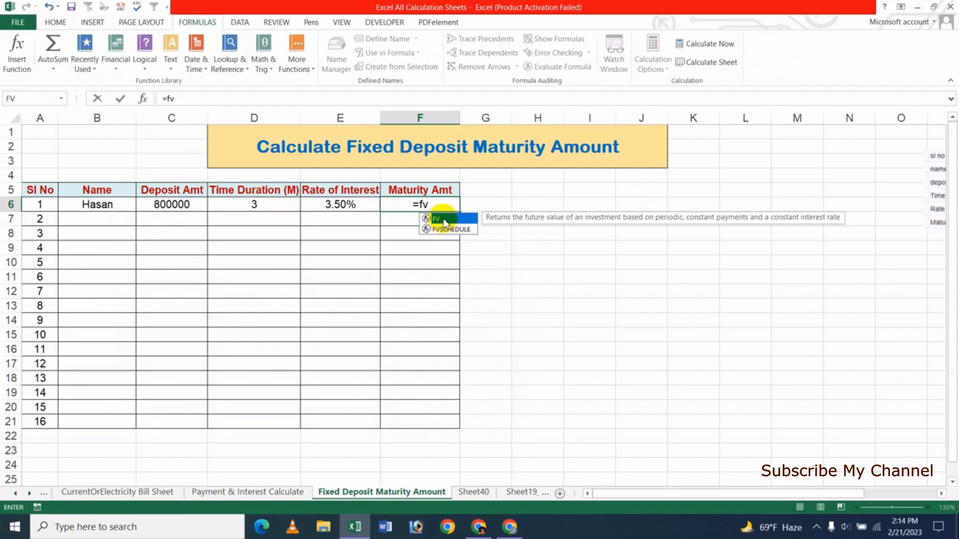
{"action": "key", "text": "Tab"}
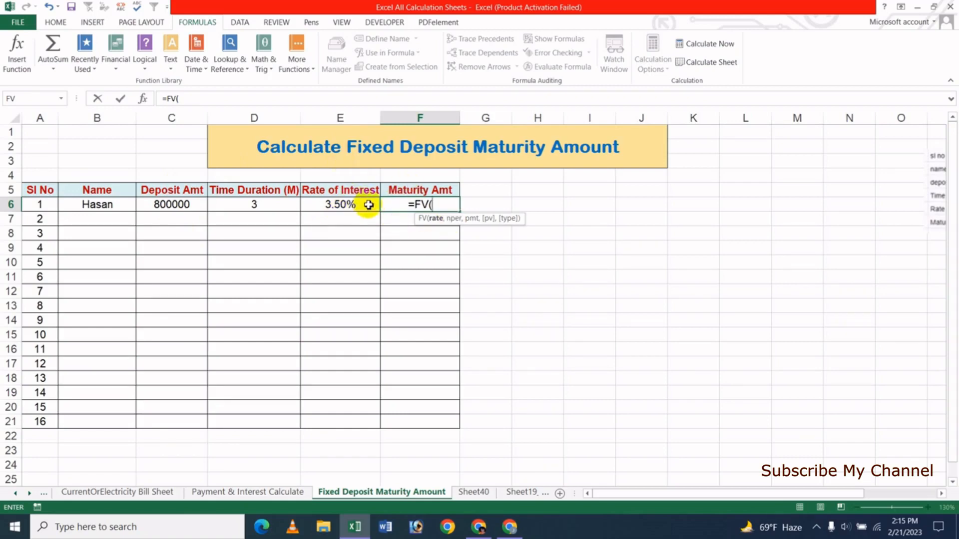
{"action": "left_click", "coordinate": [338, 206]}
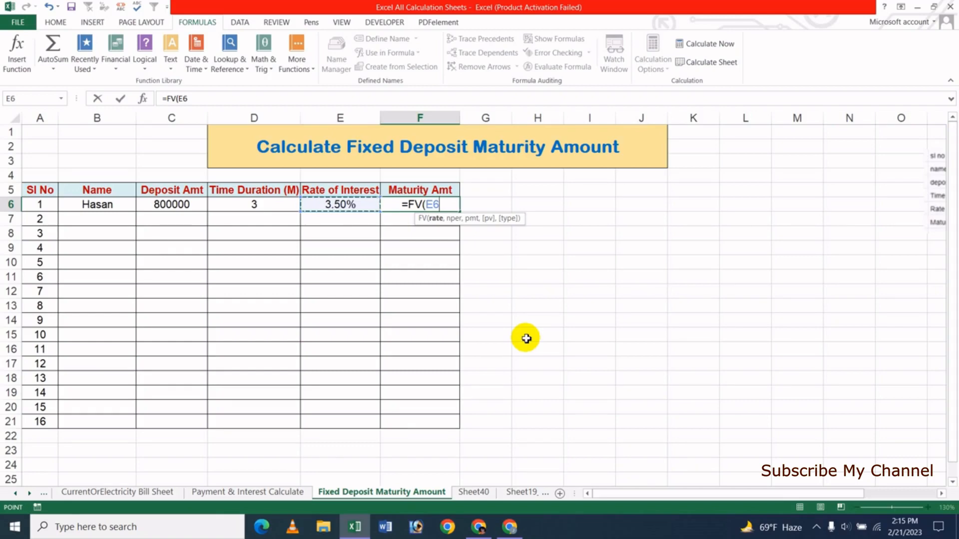
{"action": "type", "text": "/"}
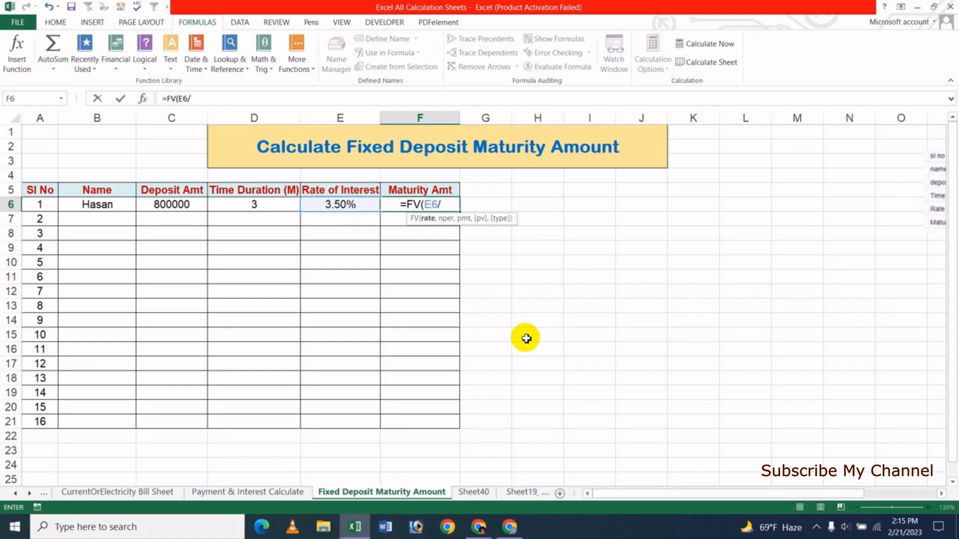
{"action": "type", "text": "12"}
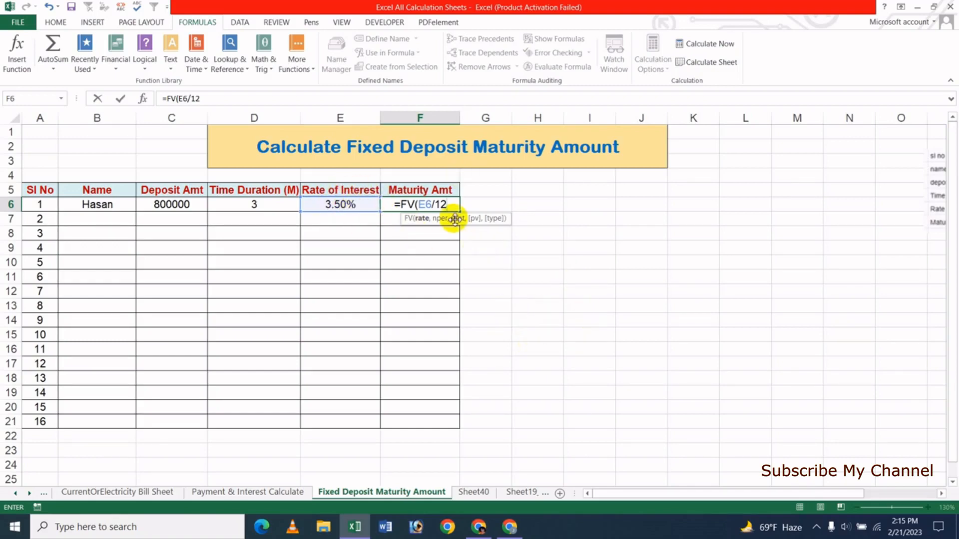
{"action": "type", "text": ","}
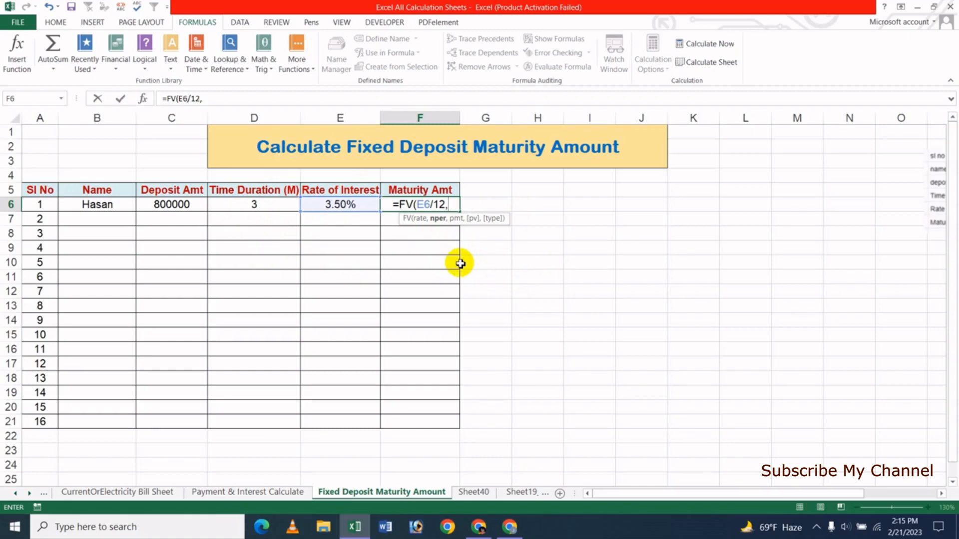
{"action": "left_click", "coordinate": [261, 206]}
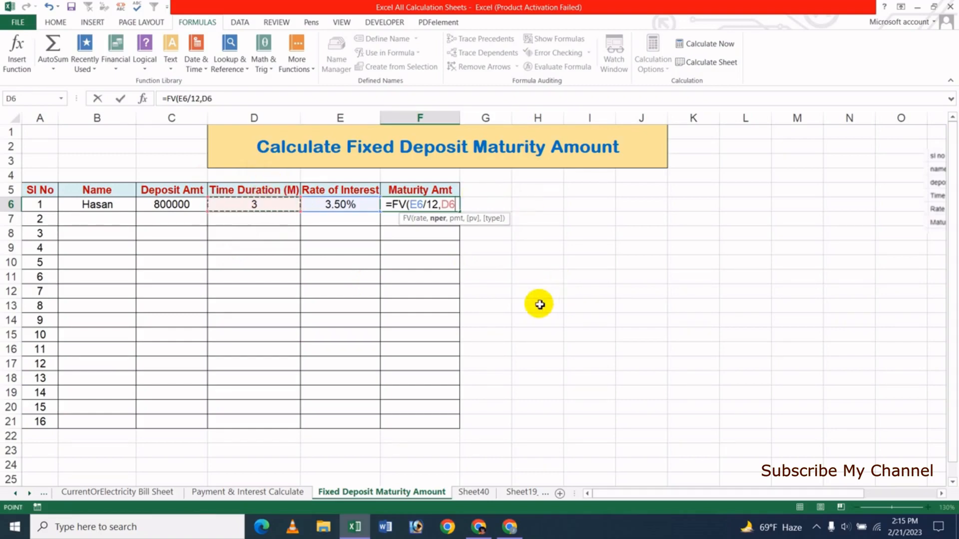
{"action": "type", "text": ","}
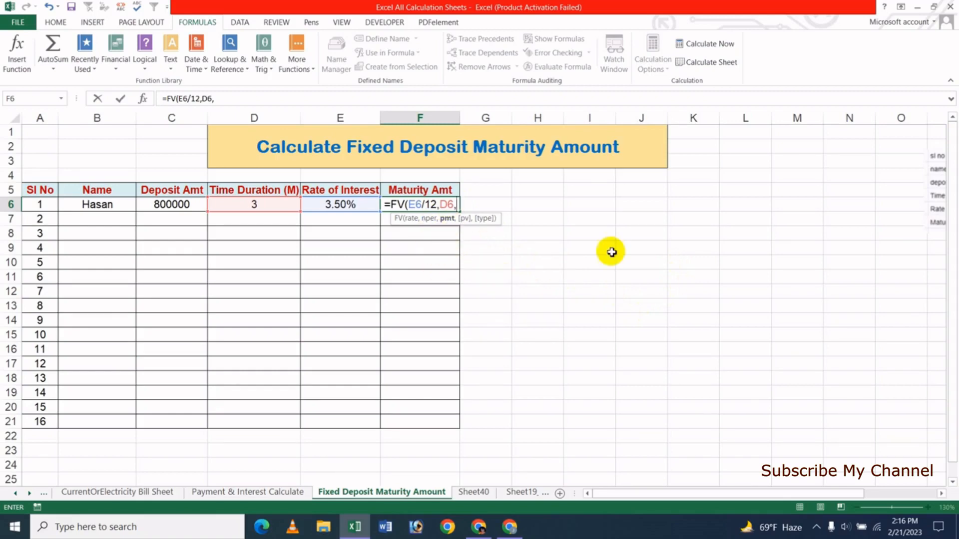
{"action": "type", "text": "0"}
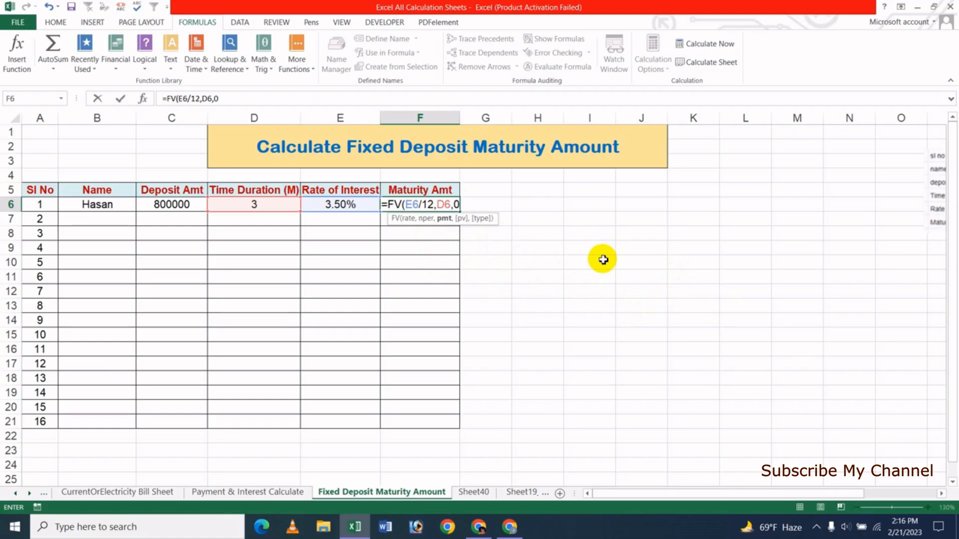
{"action": "key", "text": "BackSpace"}
{"action": "type", "text": ","}
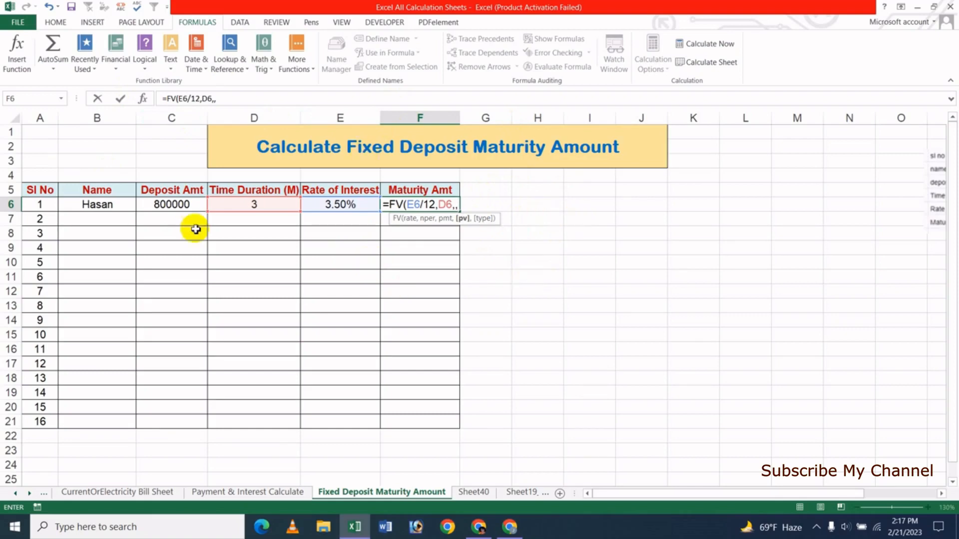
{"action": "left_click", "coordinate": [179, 205]}
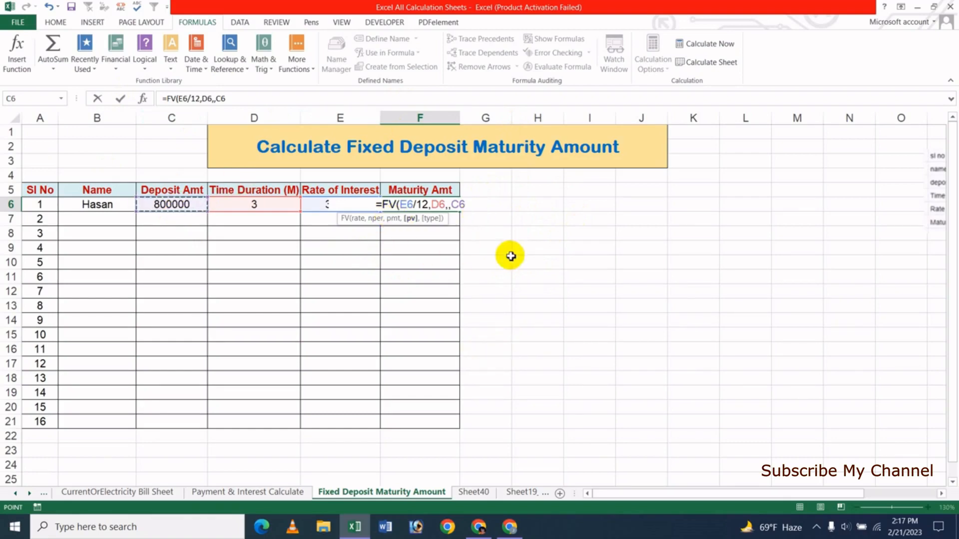
{"action": "type", "text": ")"}
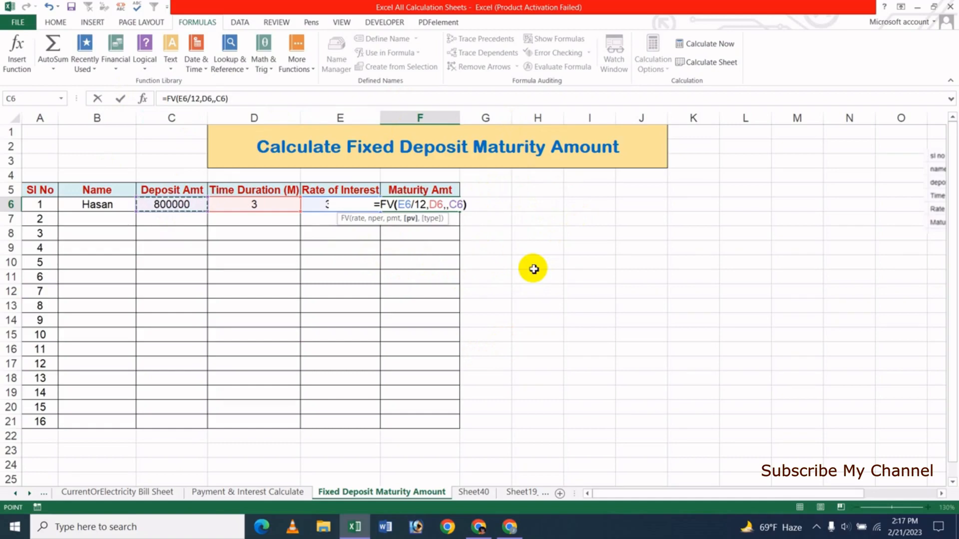
{"action": "key", "text": "Return"}
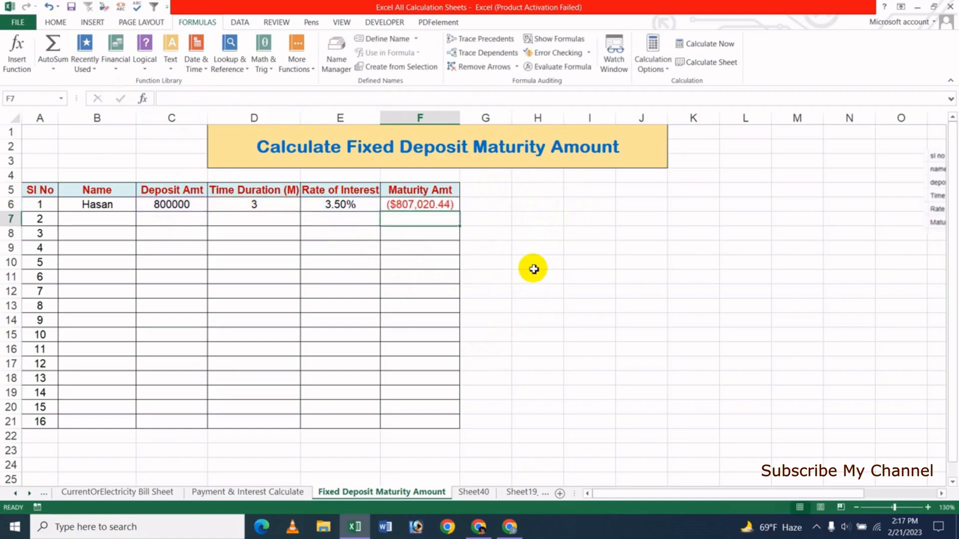
{"action": "left_click", "coordinate": [422, 207]}
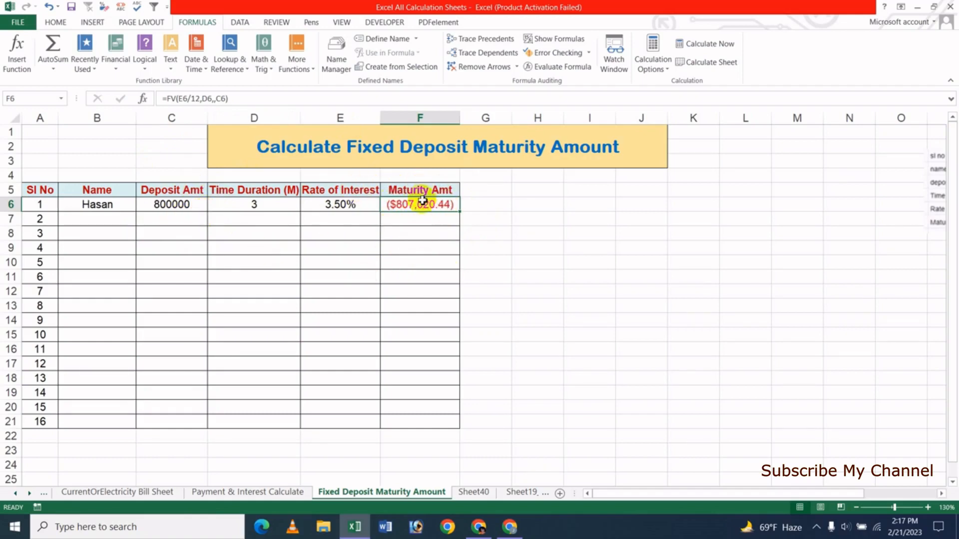
{"action": "left_click", "coordinate": [428, 249]}
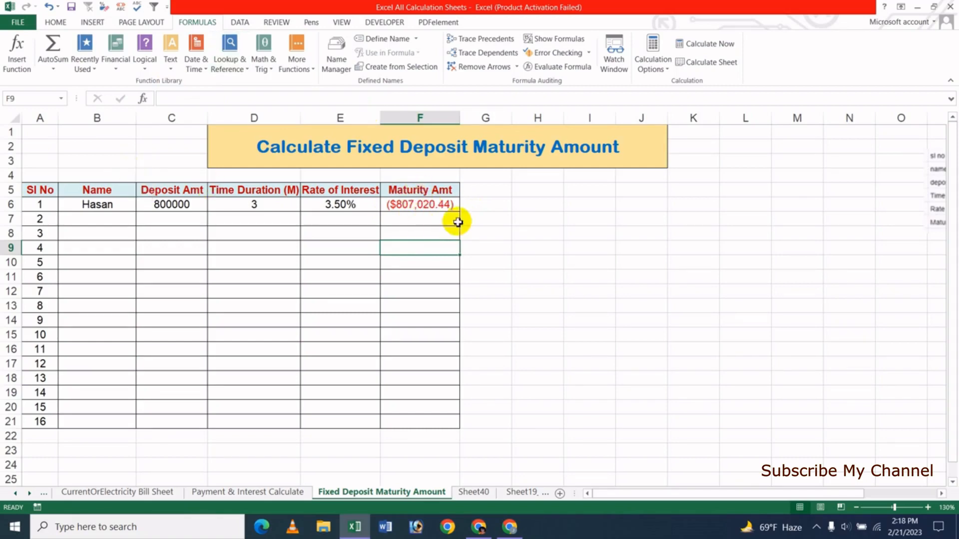
{"action": "left_click", "coordinate": [441, 207]}
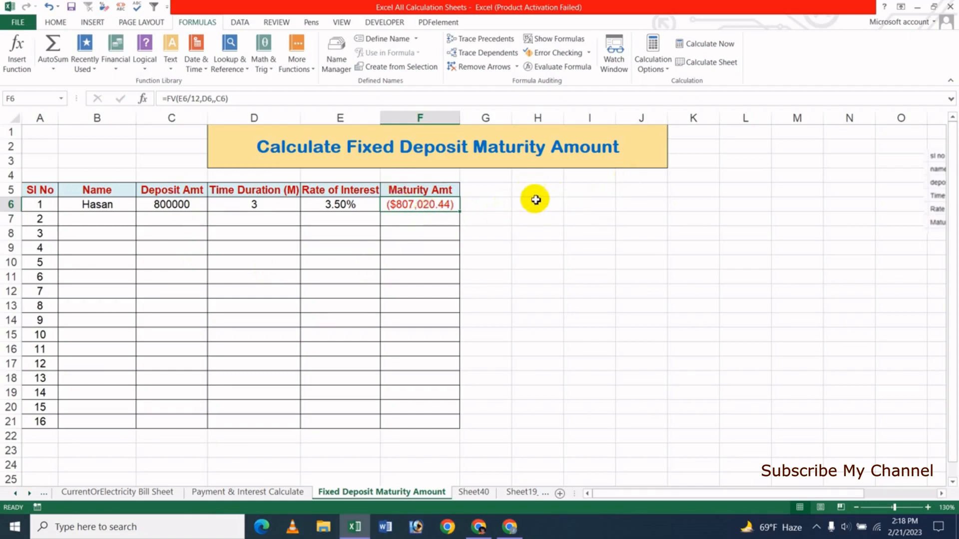
Add a Profit heading in cell H5 beside the table.
{"action": "left_click", "coordinate": [523, 190]}
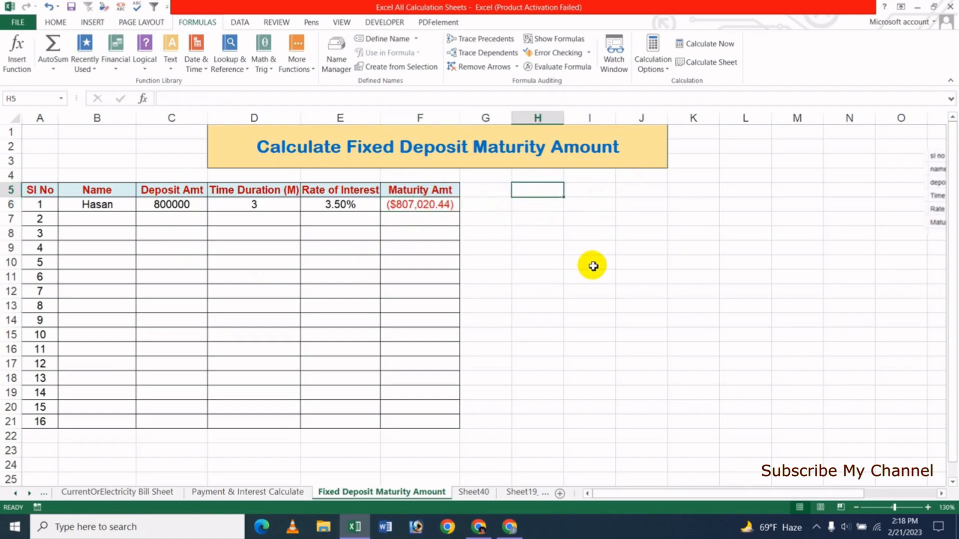
{"action": "type", "text": "Profit"}
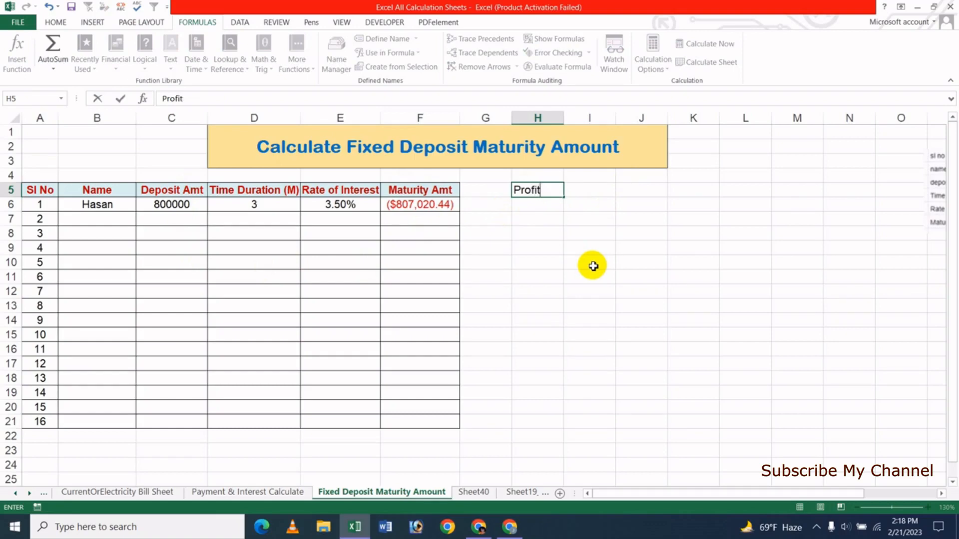
{"action": "key", "text": "Return"}
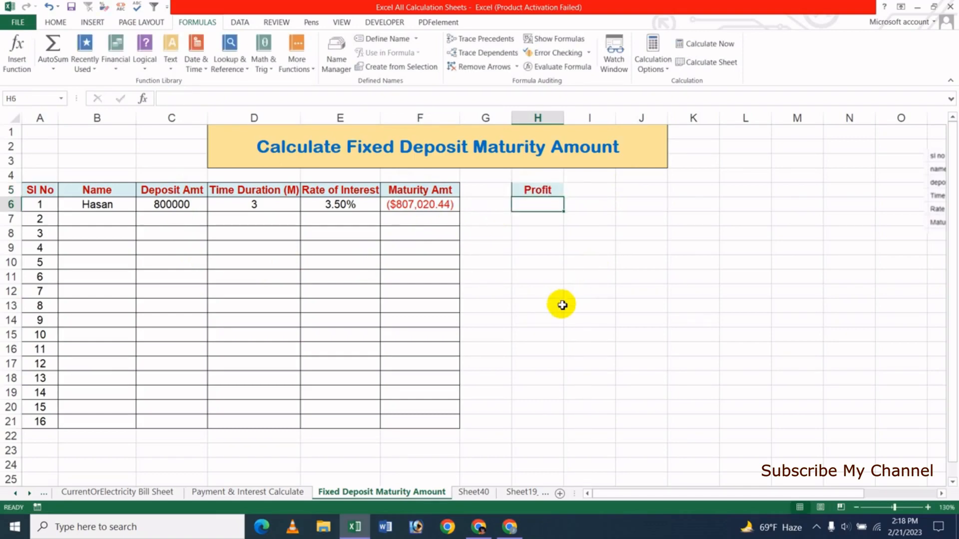
Calculate the first record's profit in H6 as maturity amount minus deposit with the formula =F6-C6.
{"action": "type", "text": "="}
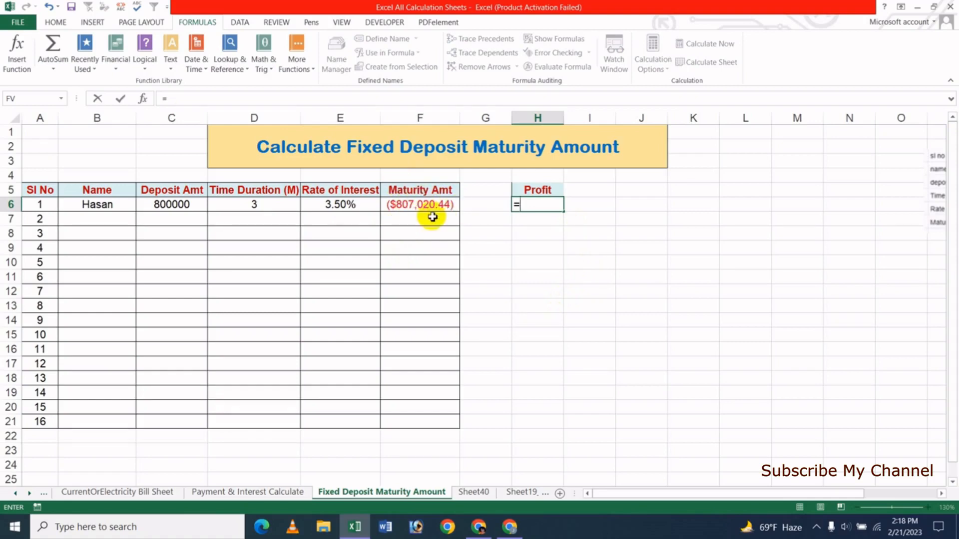
{"action": "left_click", "coordinate": [450, 206]}
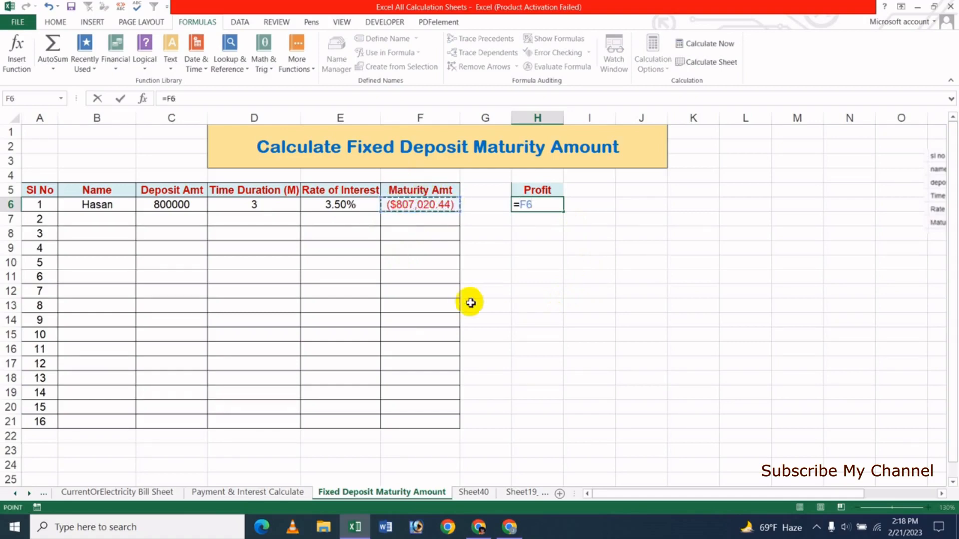
{"action": "type", "text": "-"}
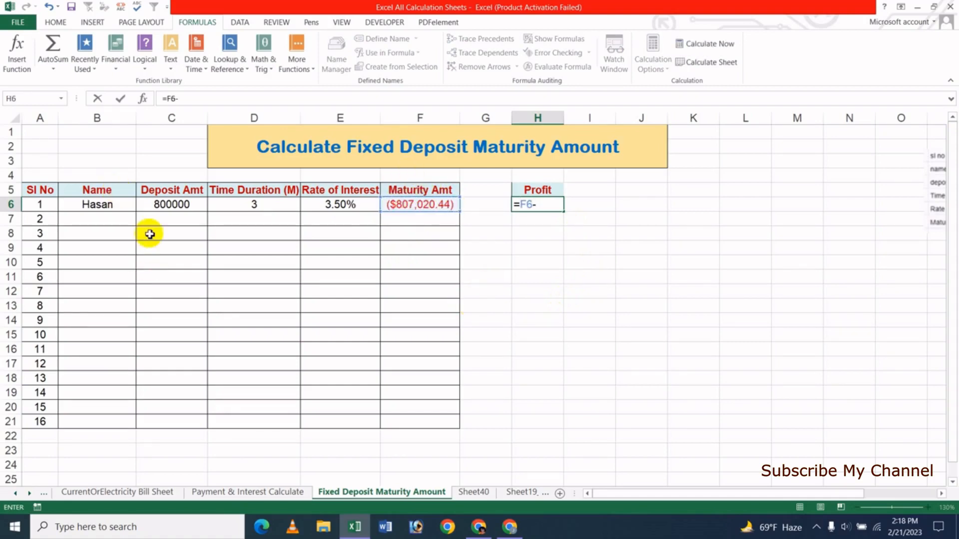
{"action": "left_click", "coordinate": [171, 207]}
{"action": "key", "text": "Return"}
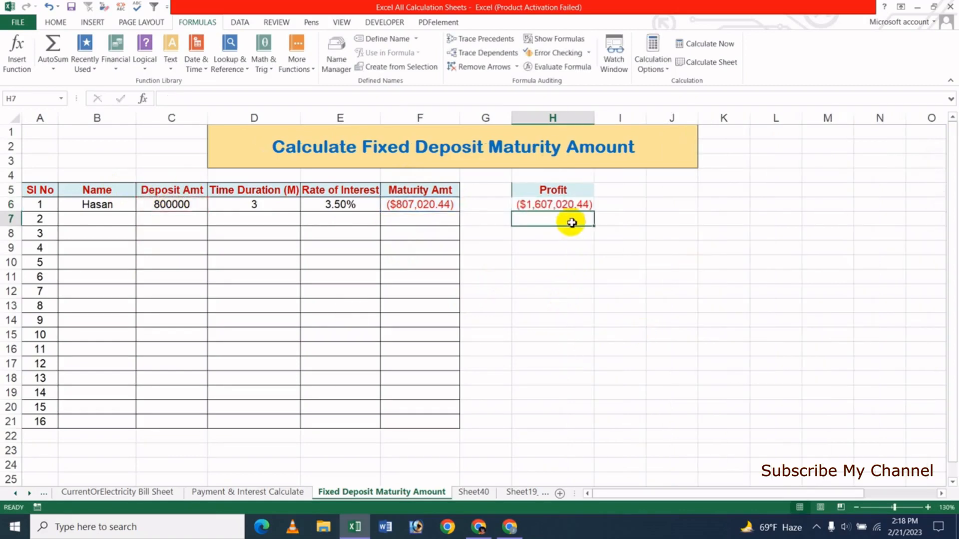
{"action": "left_click", "coordinate": [571, 206]}
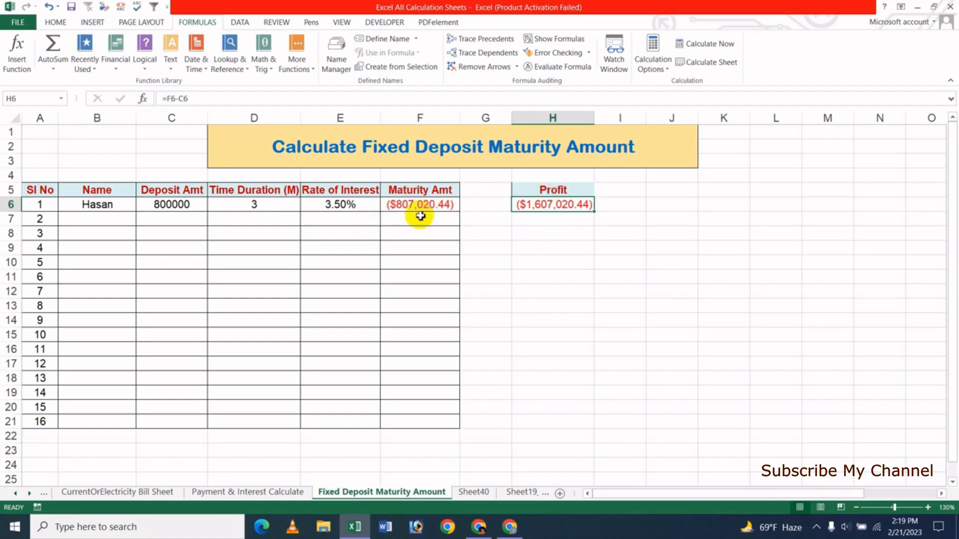
Try negating the deposit reference in F6 with =FV(E6/12,D6,,-C6), and undo that formula change.
{"action": "left_click", "coordinate": [411, 205]}
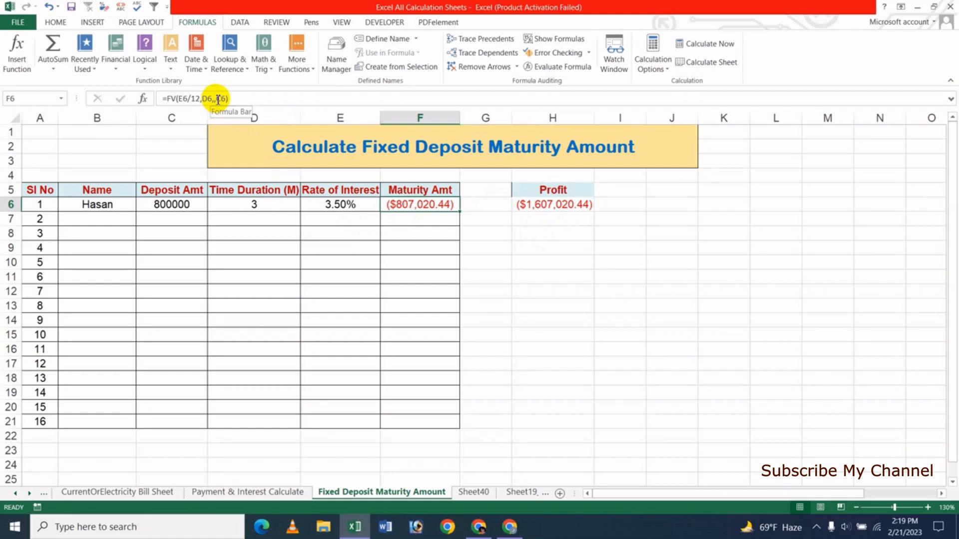
{"action": "double_click", "coordinate": [423, 206]}
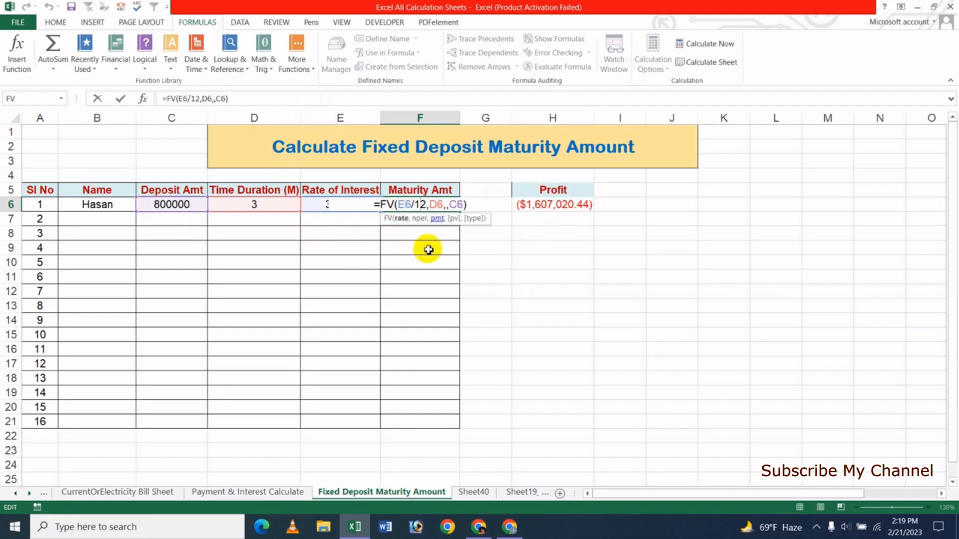
{"action": "left_click", "coordinate": [451, 204]}
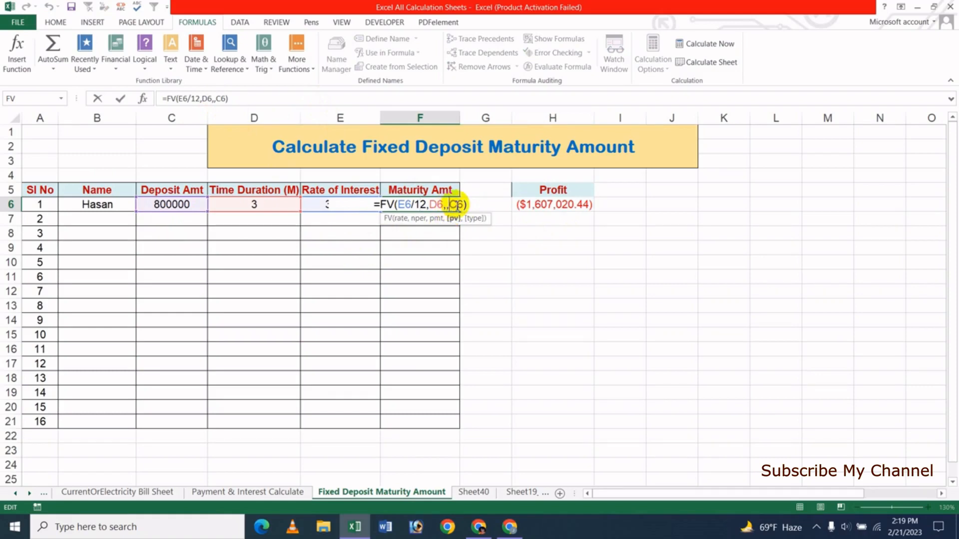
{"action": "type", "text": "-"}
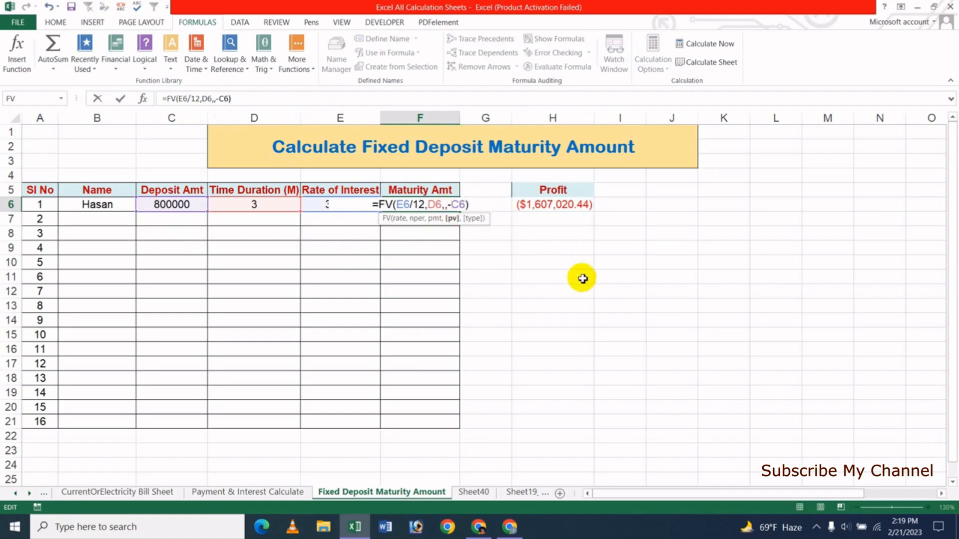
{"action": "key", "text": "Return"}
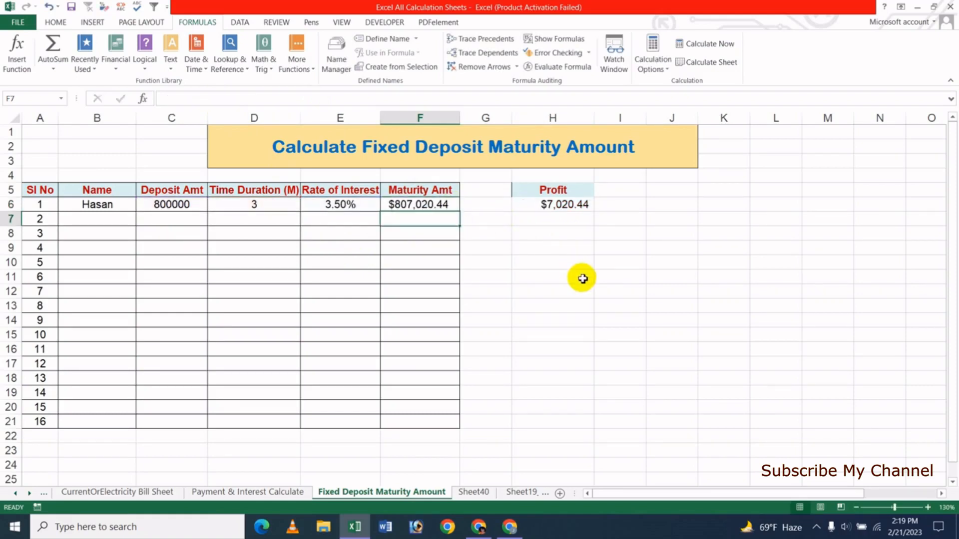
{"action": "left_click", "coordinate": [562, 205]}
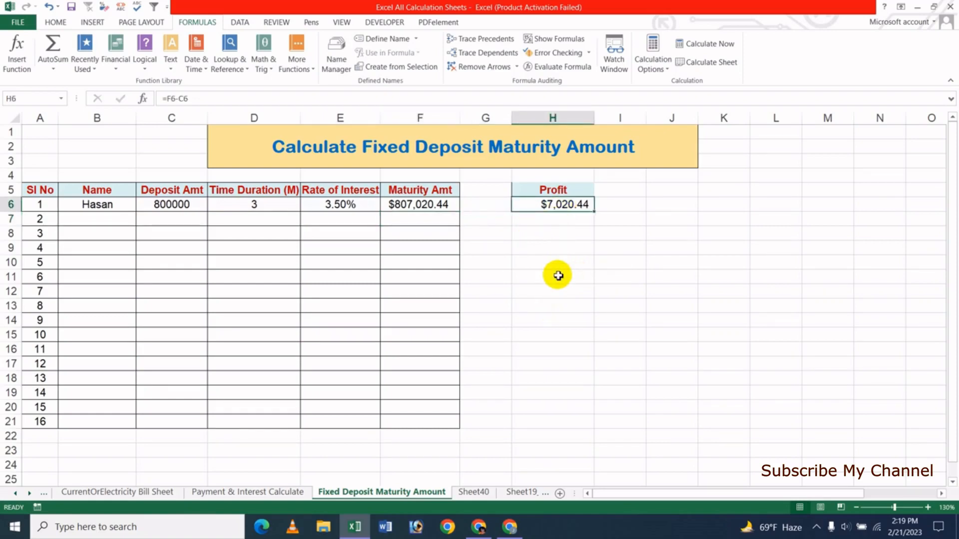
{"action": "key", "text": "ctrl+z"}
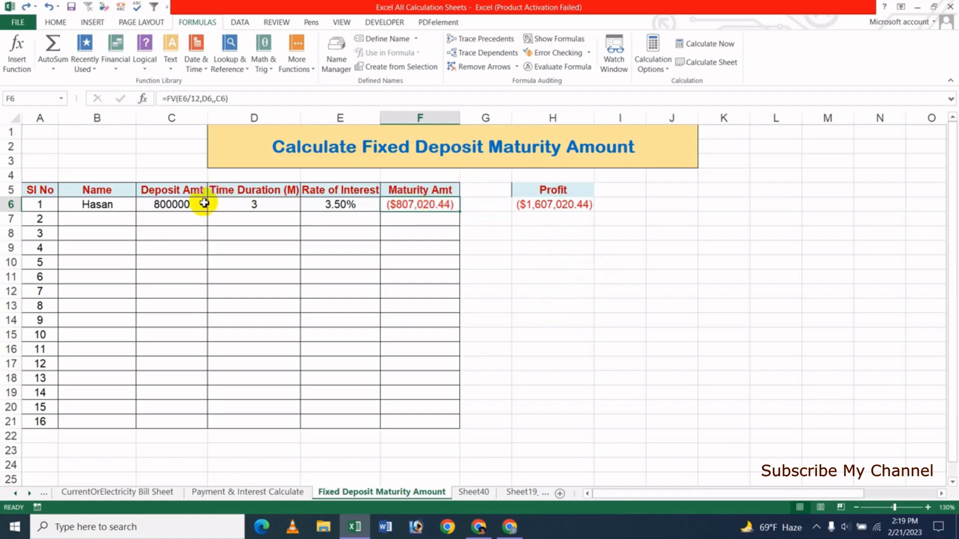
Negate the whole FV function in the first record's maturity amount so F6 reads =-FV(E6/12,D6,,C6).
{"action": "left_click", "coordinate": [171, 98]}
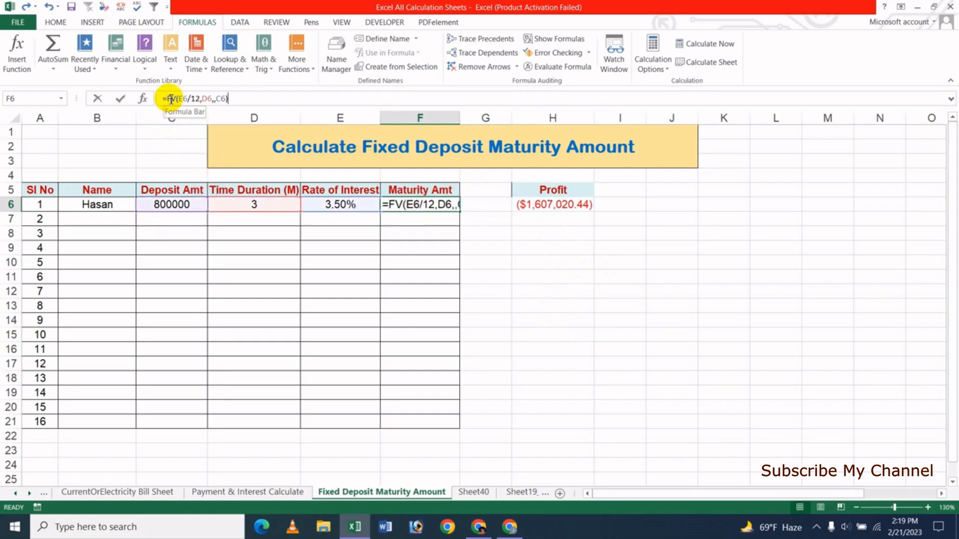
{"action": "left_click", "coordinate": [170, 98]}
{"action": "type", "text": "-"}
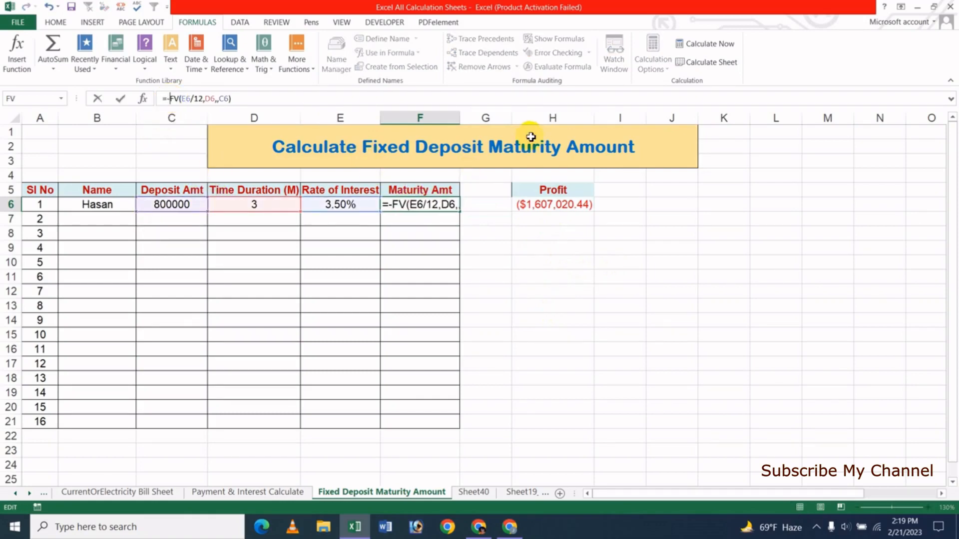
{"action": "key", "text": "Return"}
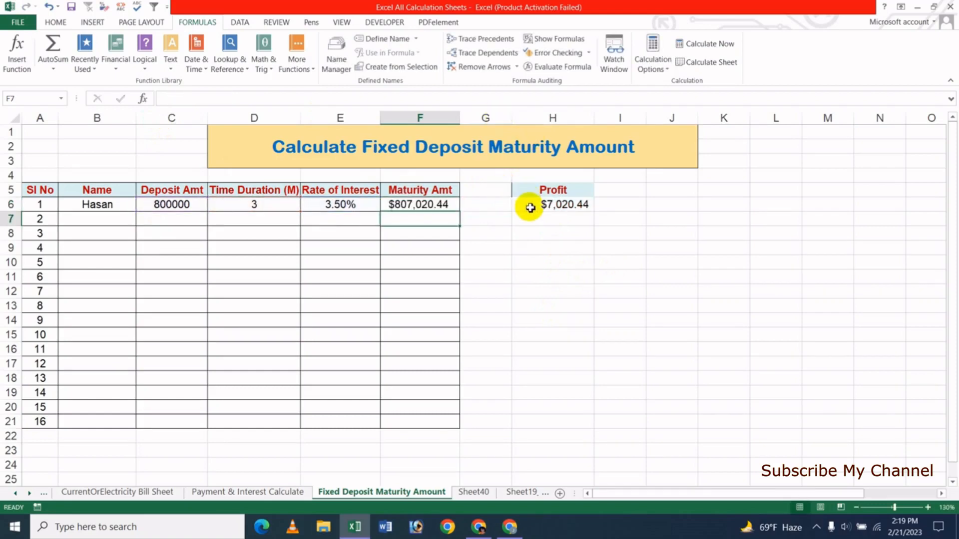
{"action": "left_click", "coordinate": [418, 214]}
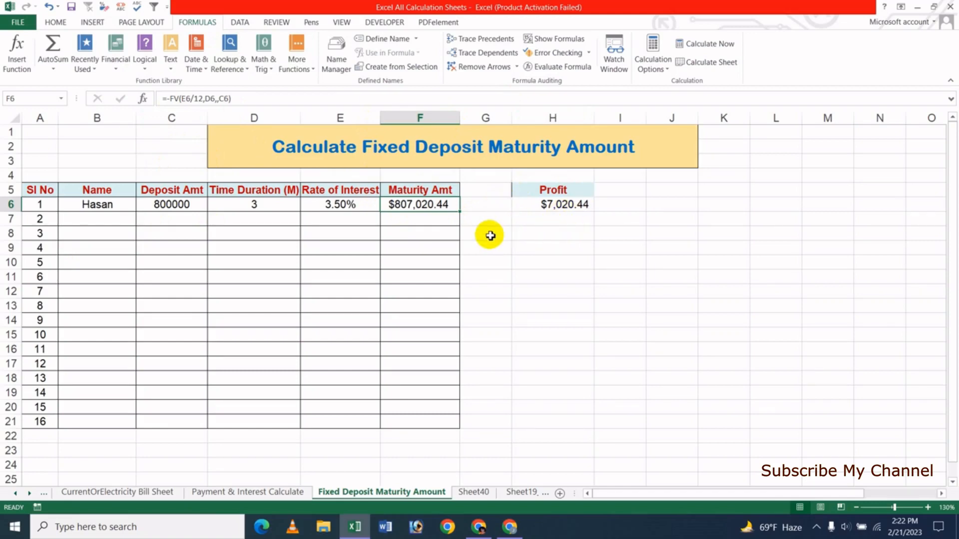
Change the Profit formula in H6 to =(F6-C6)*10% to work out ten percent of the gain.
{"action": "left_click", "coordinate": [567, 206]}
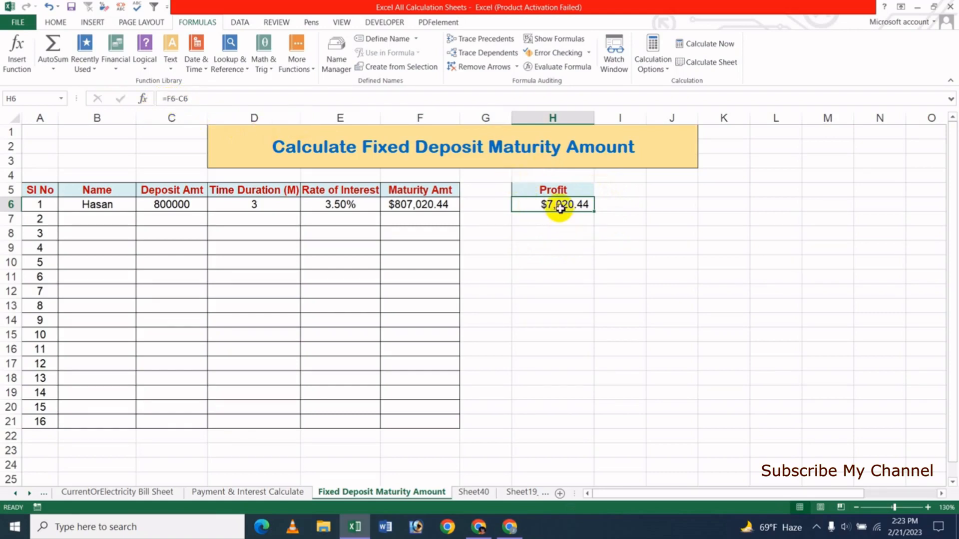
{"action": "double_click", "coordinate": [560, 207]}
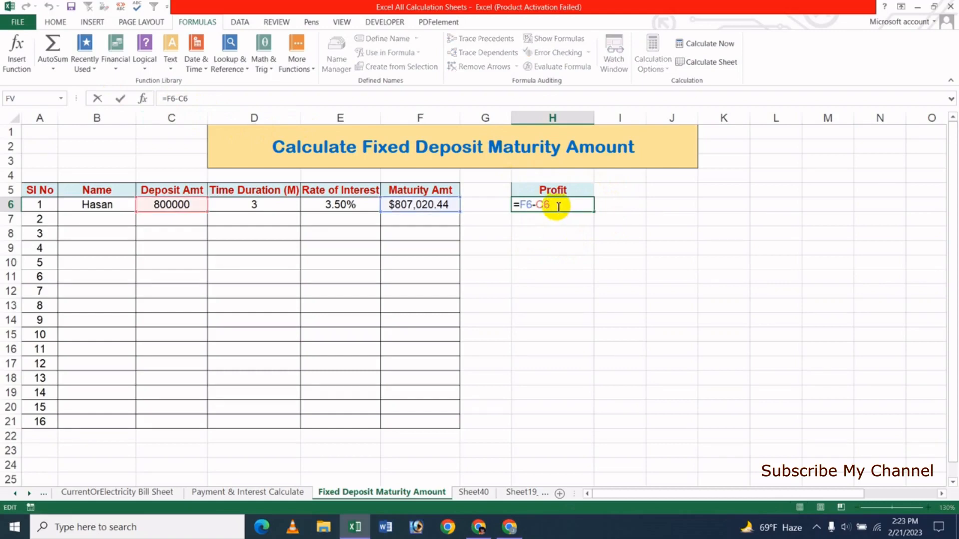
{"action": "key", "text": "ctrl+Return"}
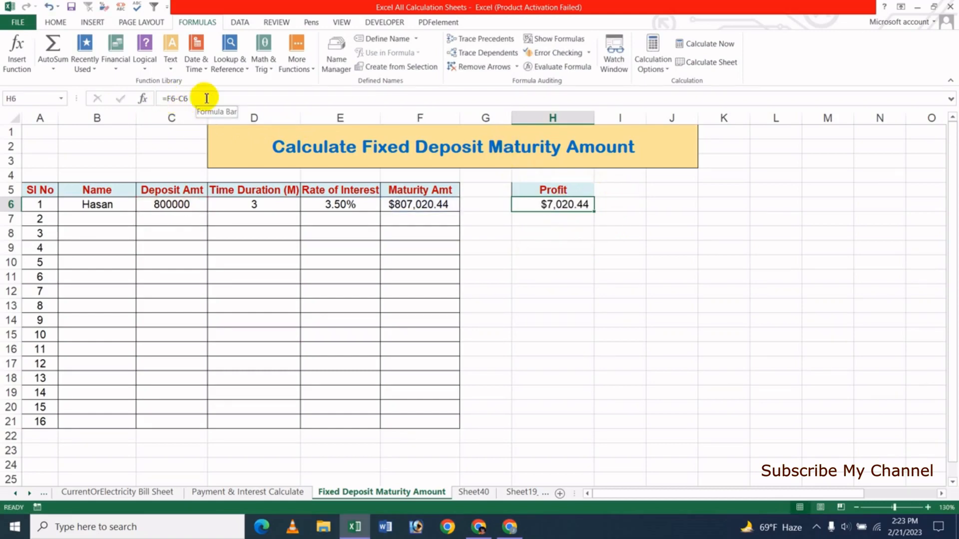
{"action": "left_click", "coordinate": [171, 98]}
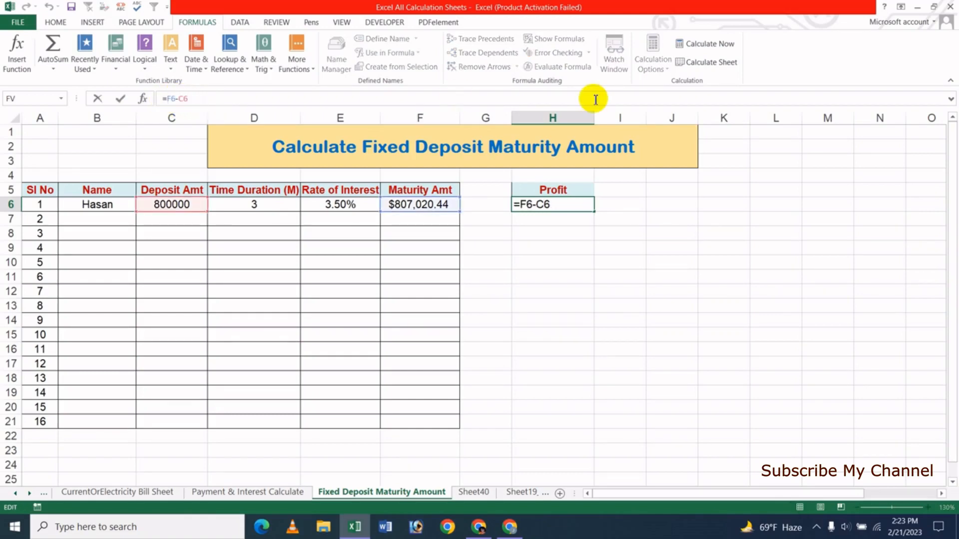
{"action": "type", "text": "("}
{"action": "type", "text": ")*"}
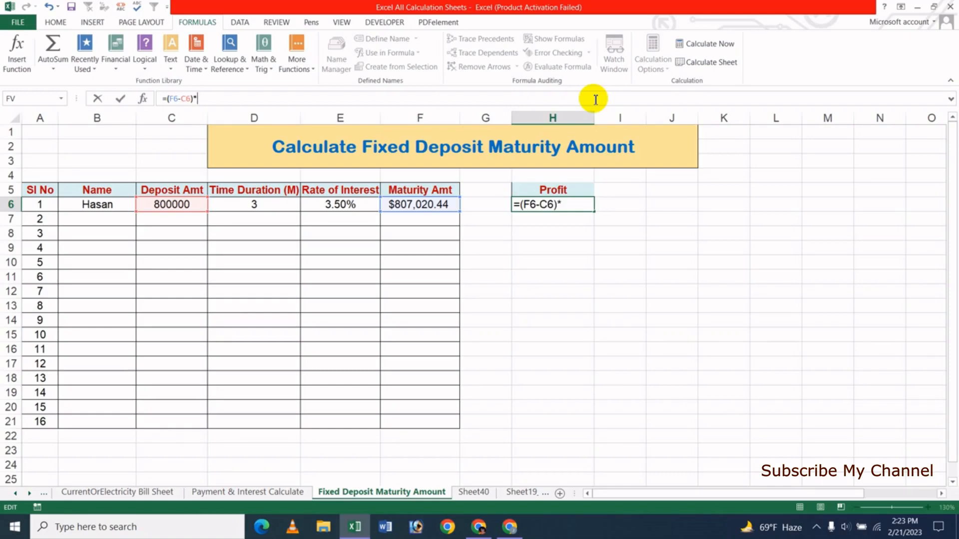
{"action": "type", "text": "10%"}
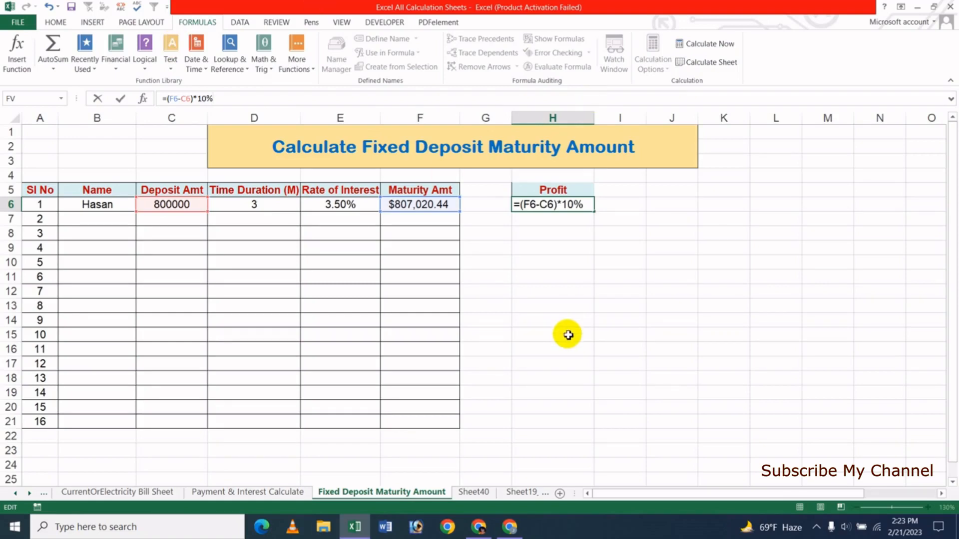
{"action": "key", "text": "Return"}
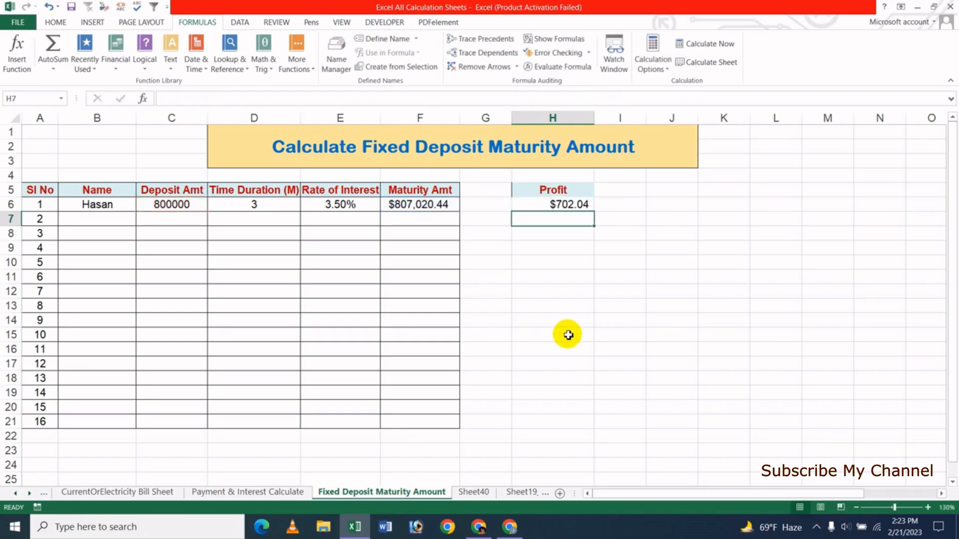
Extend the Profit formula in H6 to =F6-C6-(F6-C6)*10%, reusing the copied F6-C6 expression to deduct the ten percent.
{"action": "left_click", "coordinate": [564, 205]}
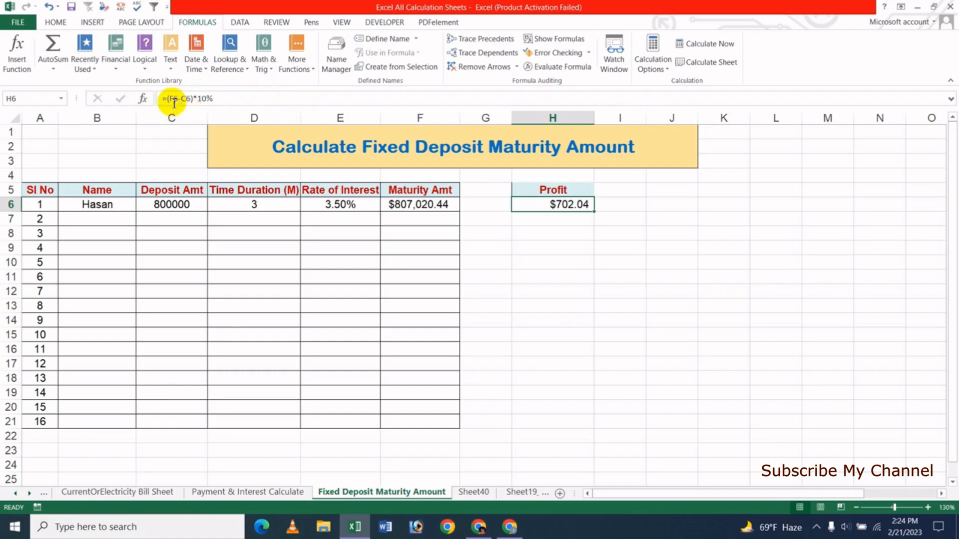
{"action": "left_click_drag", "start_coordinate": [168, 100], "coordinate": [191, 100]}
{"action": "key", "text": "ctrl+c"}
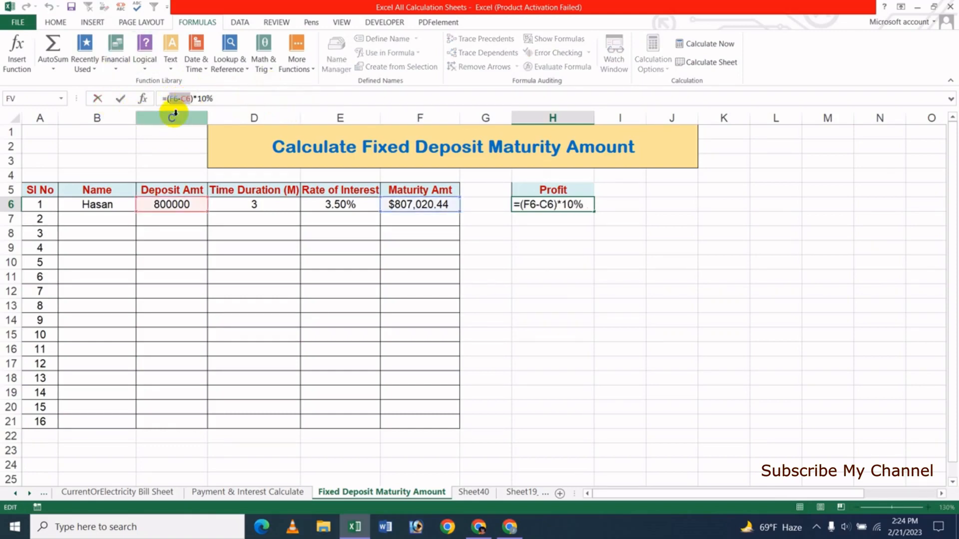
{"action": "left_click", "coordinate": [170, 99]}
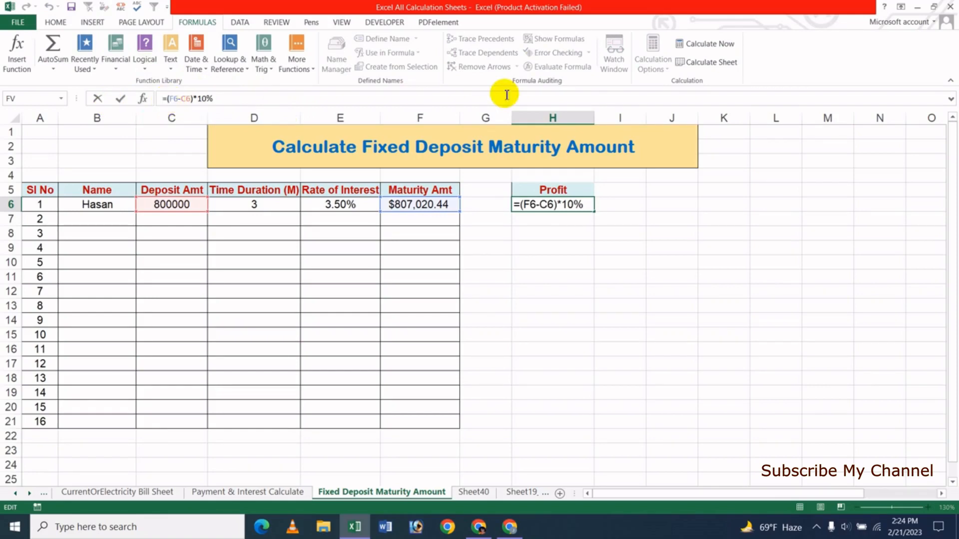
{"action": "type", "text": "-"}
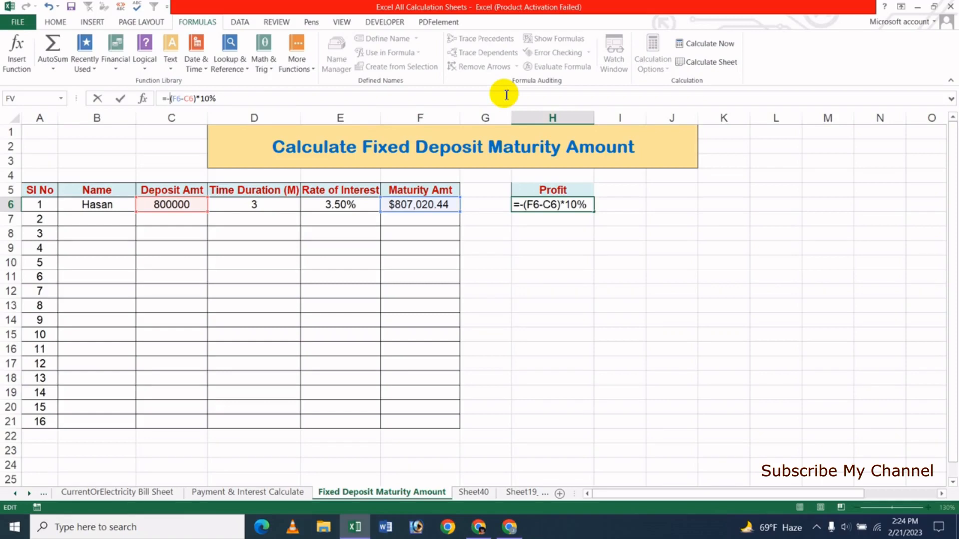
{"action": "key", "text": "ctrl+v"}
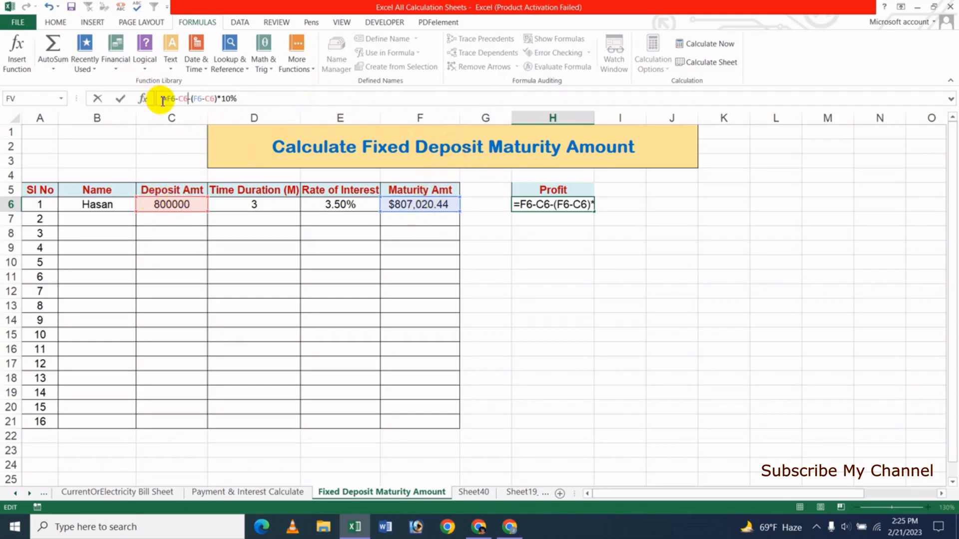
{"action": "left_click", "coordinate": [187, 99]}
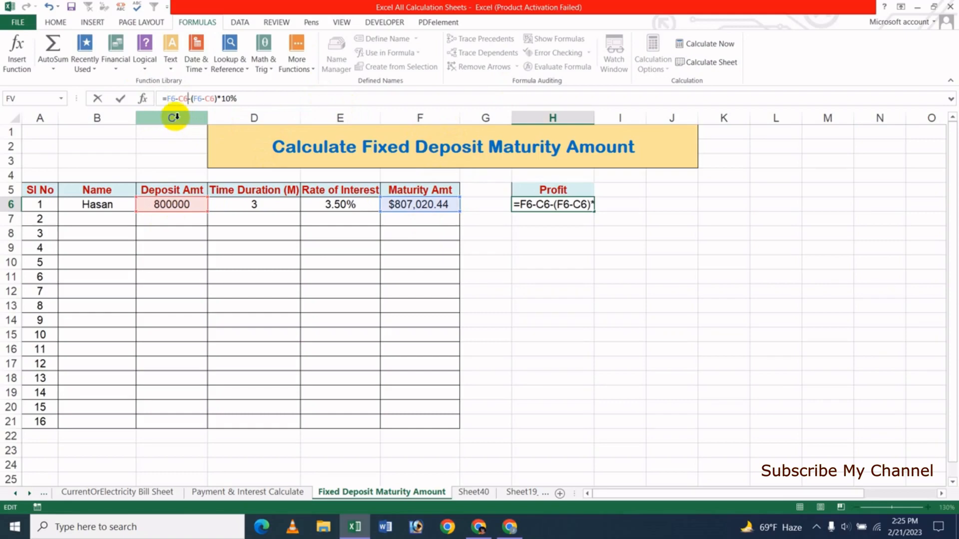
{"action": "left_click", "coordinate": [209, 93]}
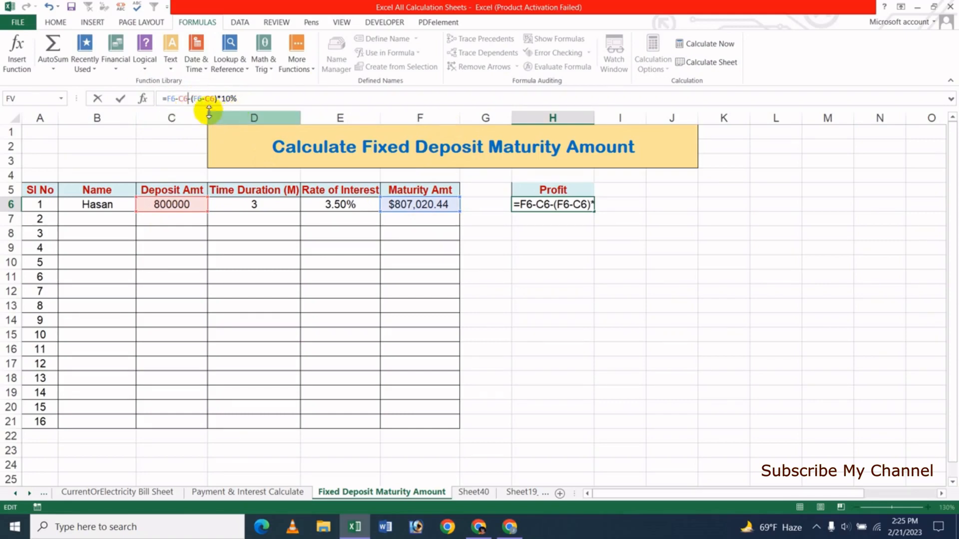
{"action": "left_click", "coordinate": [188, 99]}
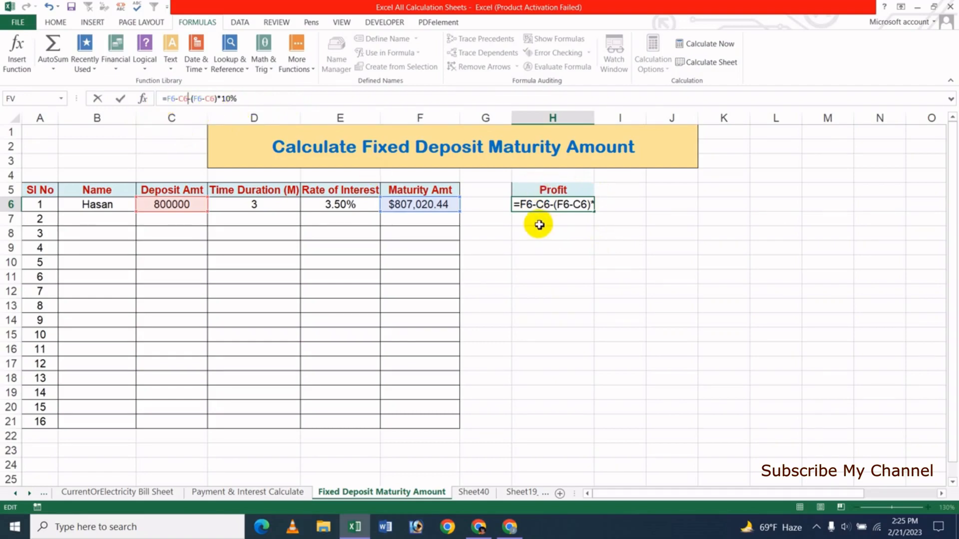
{"action": "key", "text": "Return"}
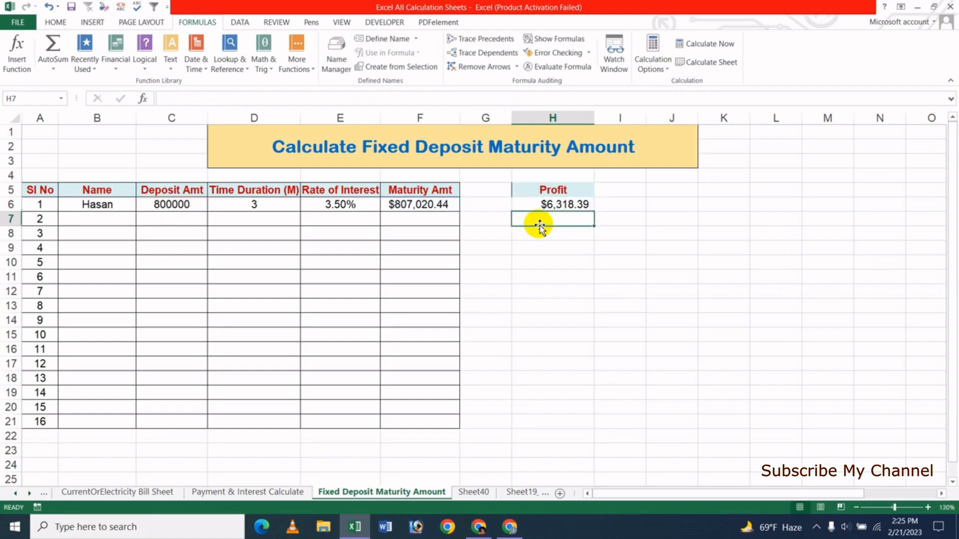
{"action": "left_click", "coordinate": [558, 205]}
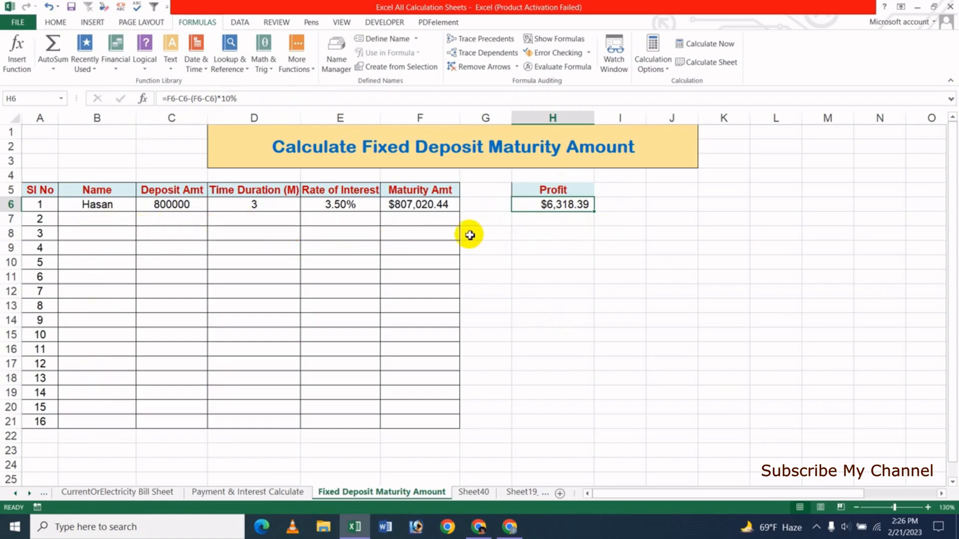
Fill in record 2 with the depositor's name, a deposit of 500000, a duration of 6 months and a 5% interest rate.
{"action": "left_click", "coordinate": [107, 222]}
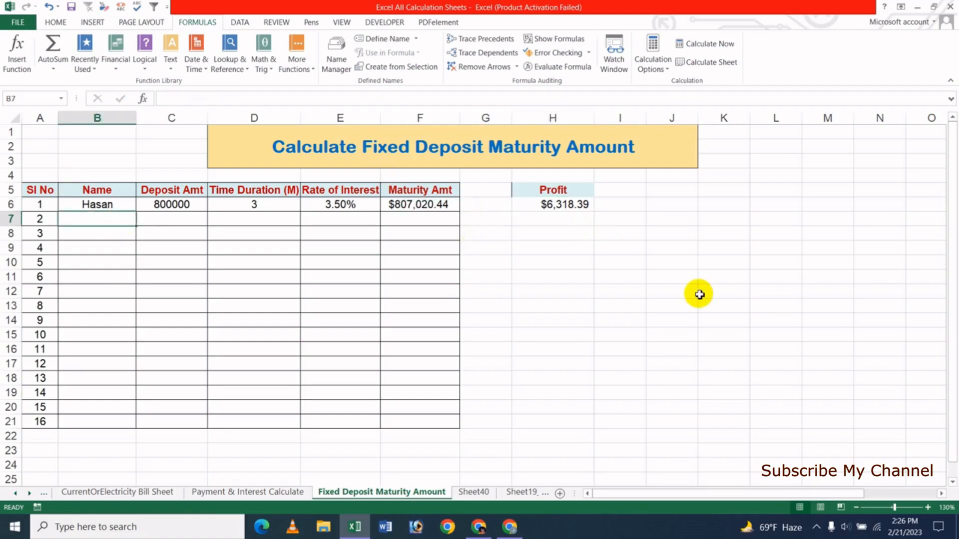
{"action": "type", "text": "Jasim"}
{"action": "key", "text": "Tab"}
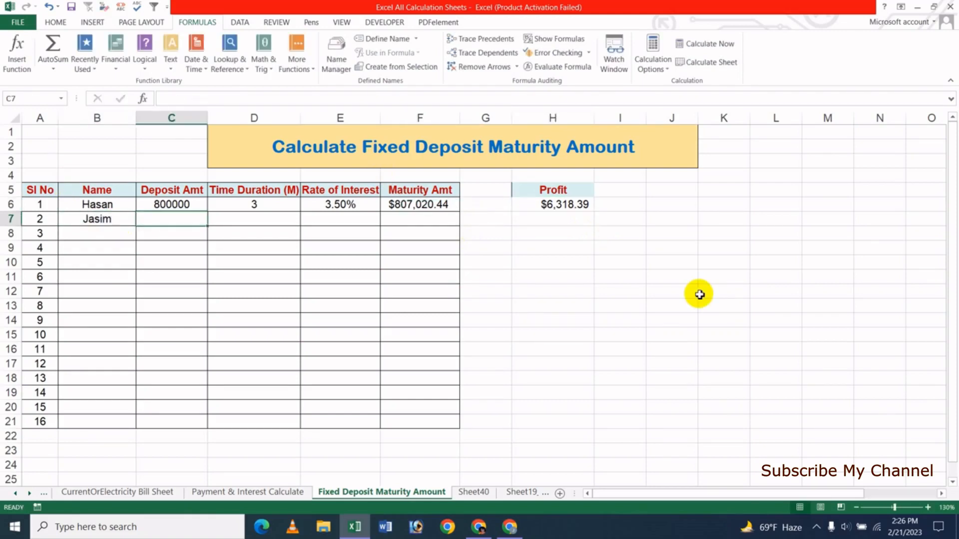
{"action": "type", "text": "500000"}
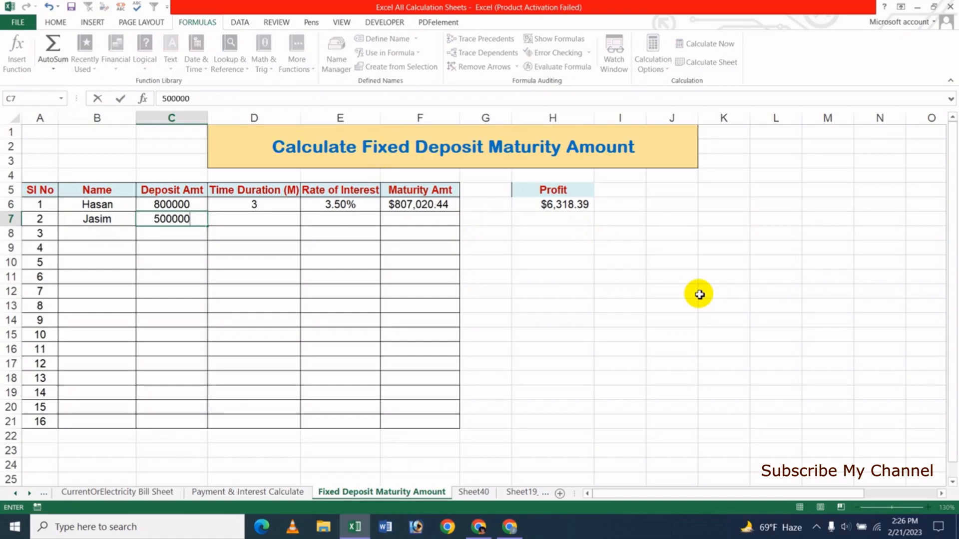
{"action": "key", "text": "Tab"}
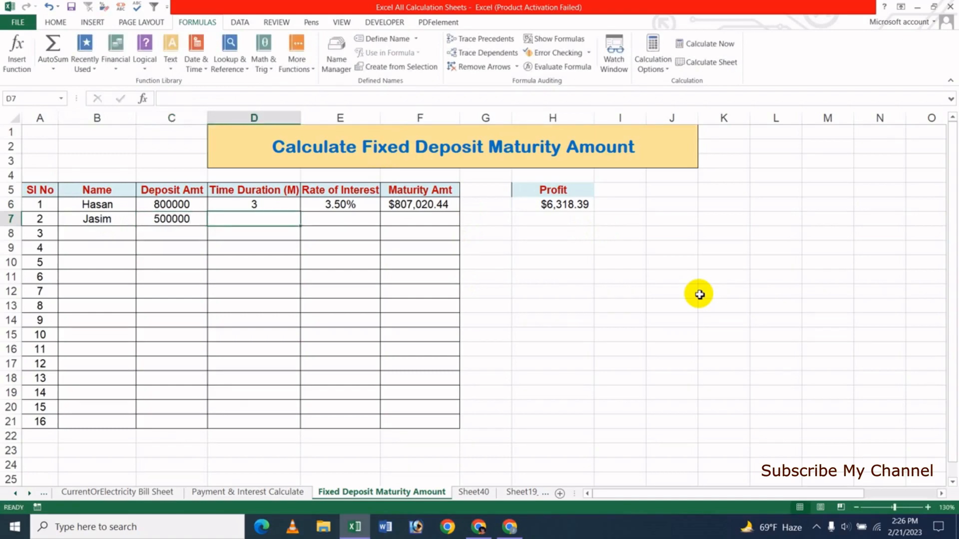
{"action": "type", "text": "6"}
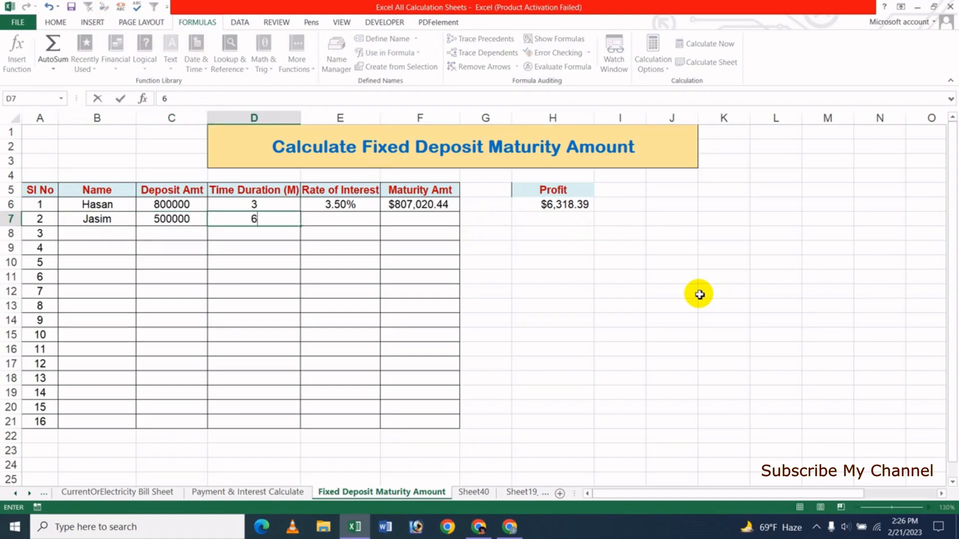
{"action": "key", "text": "Tab"}
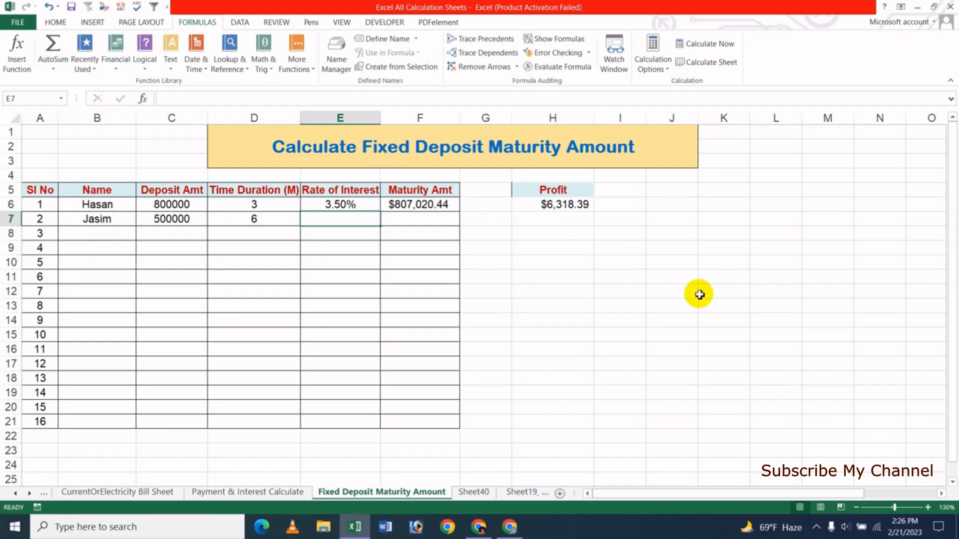
{"action": "type", "text": "5%"}
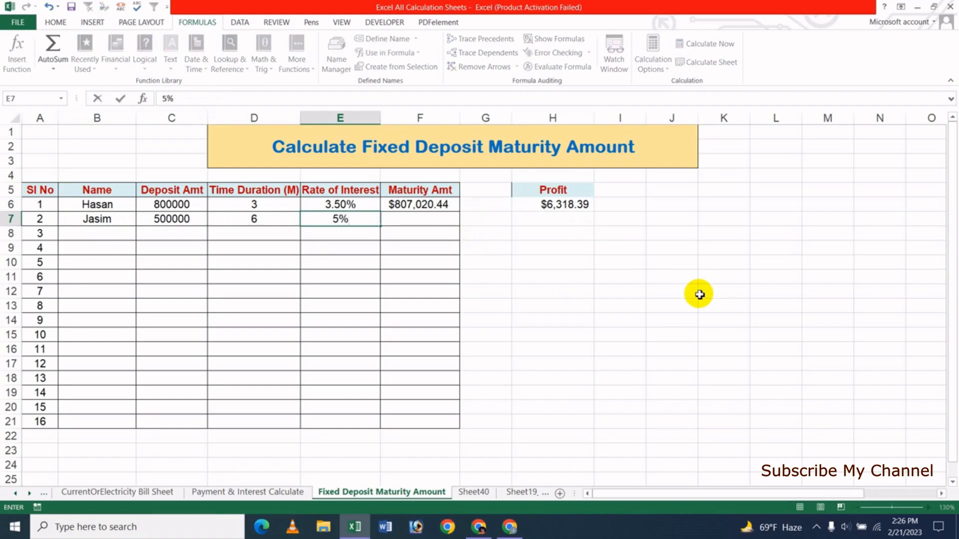
{"action": "key", "text": "Tab"}
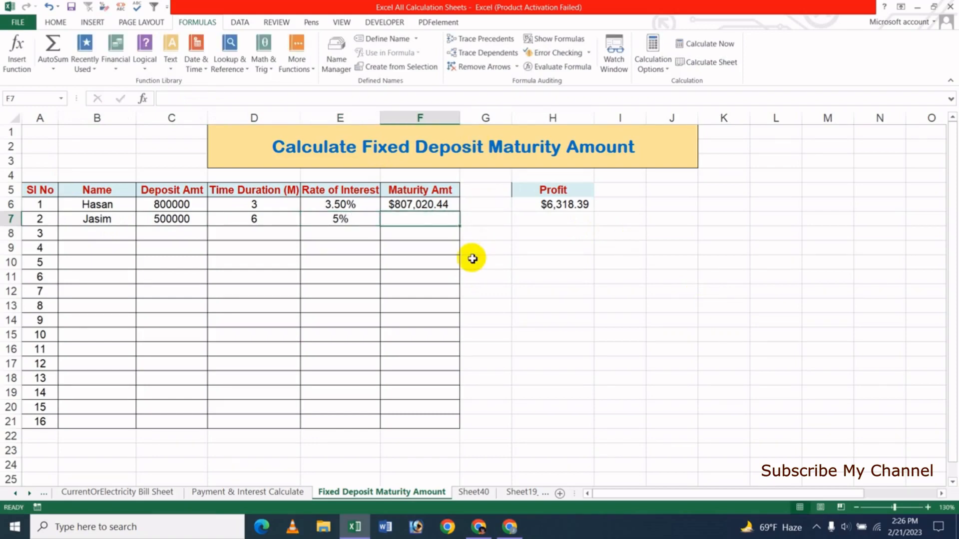
Copy the Maturity Amt formula from F6 and the Profit formula from H6 down to record 2 in row 7.
{"action": "left_click", "coordinate": [424, 204]}
{"action": "left_click_drag", "start_coordinate": [458, 210], "coordinate": [440, 222]}
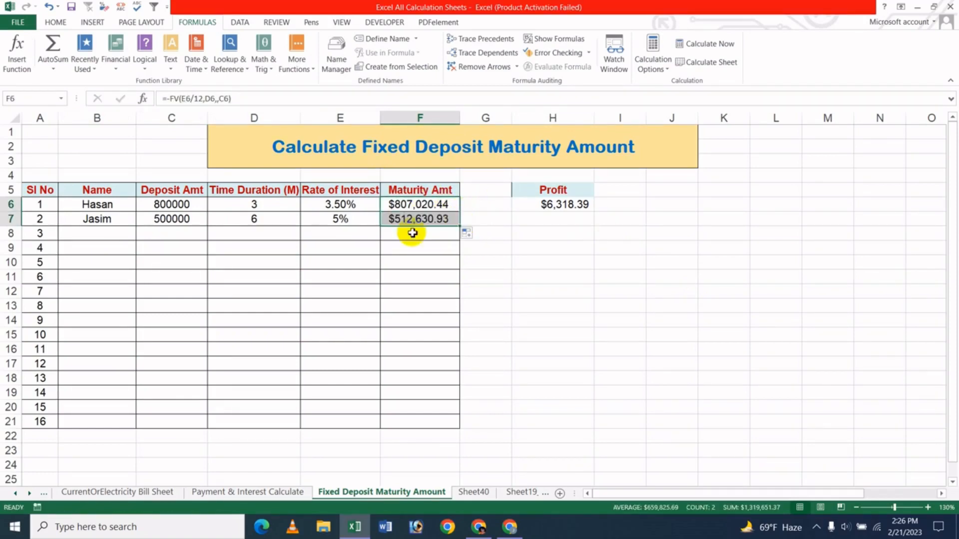
{"action": "left_click", "coordinate": [413, 233]}
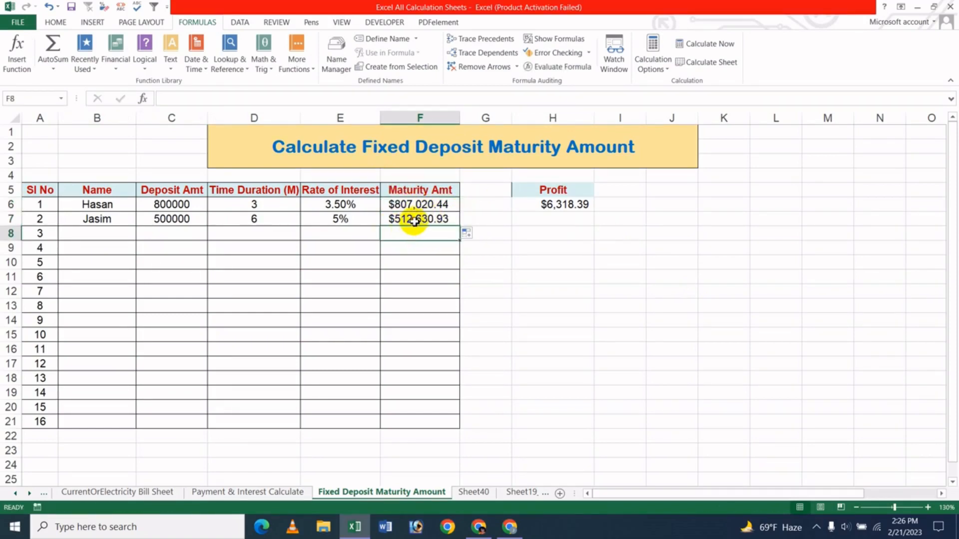
{"action": "left_click", "coordinate": [575, 204]}
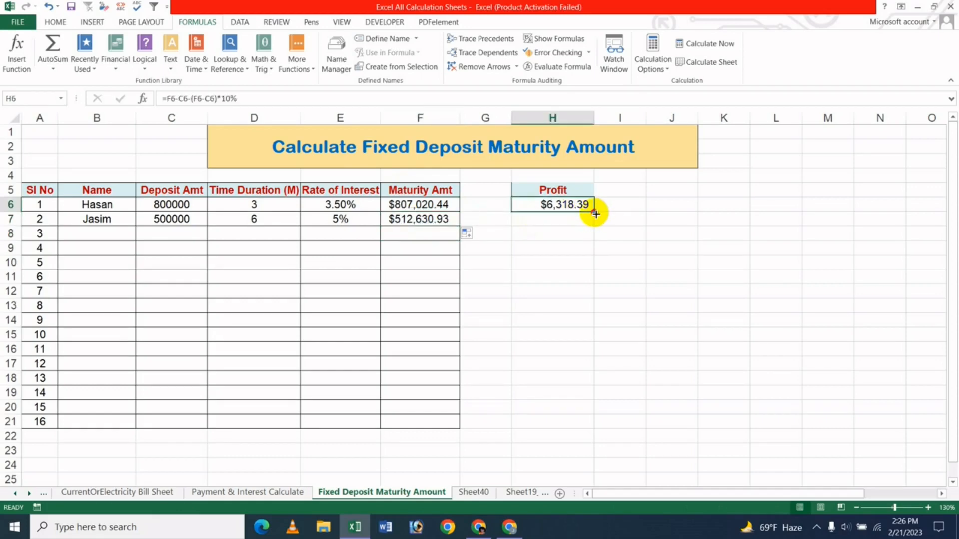
{"action": "left_click_drag", "start_coordinate": [595, 214], "coordinate": [590, 223]}
{"action": "left_click", "coordinate": [565, 262]}
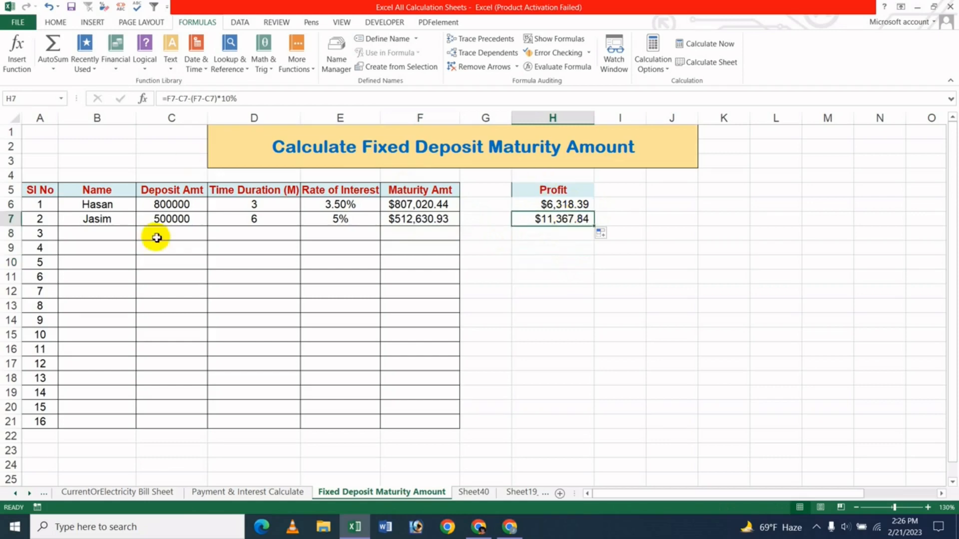
Fill in record 3 with the depositor's name, a deposit of 1000000, a duration of 12 months and a 6% interest rate.
{"action": "left_click", "coordinate": [107, 233]}
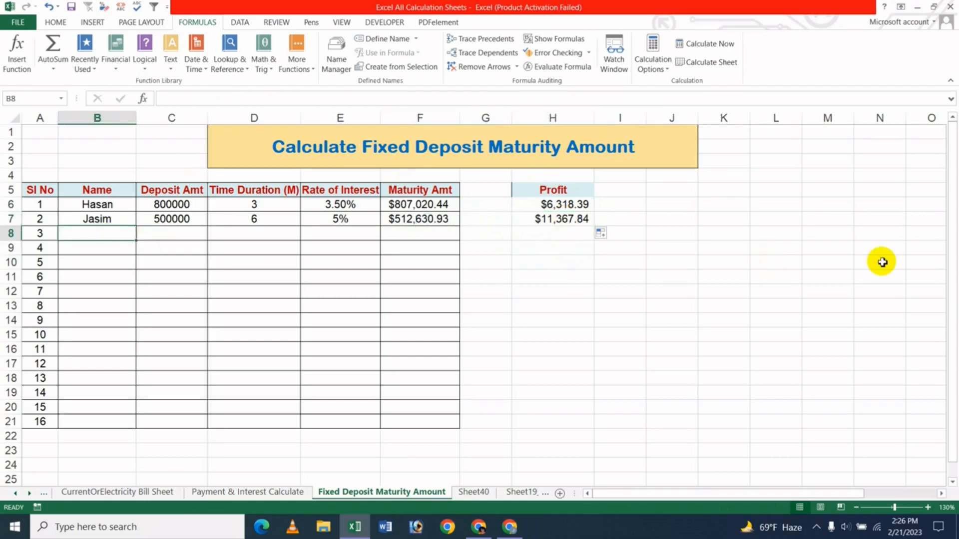
{"action": "type", "text": "Hamid"}
{"action": "key", "text": "Tab"}
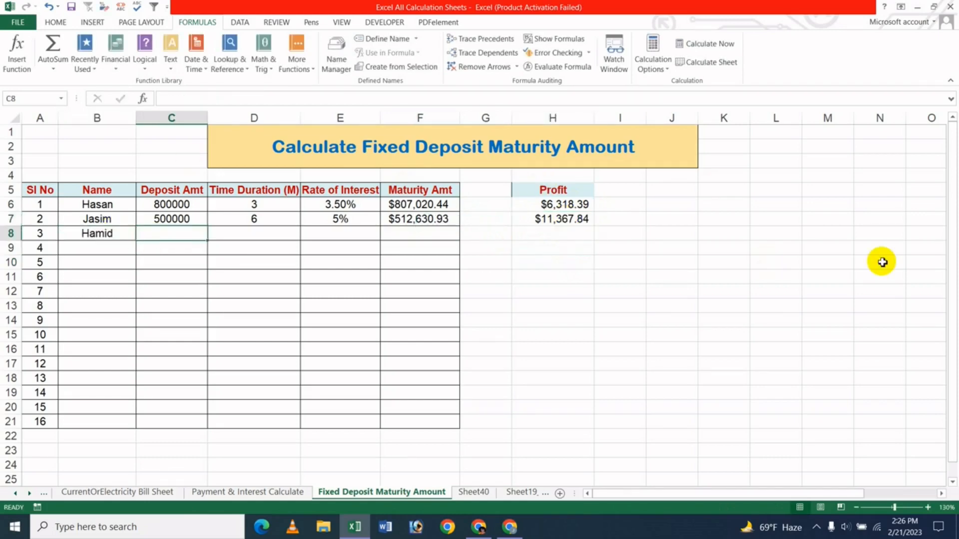
{"action": "type", "text": "100000"}
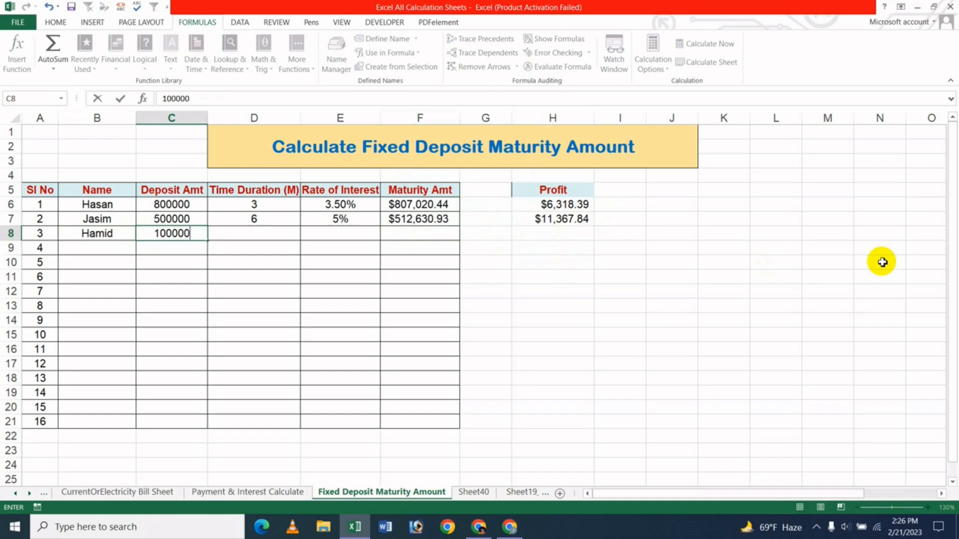
{"action": "type", "text": "0"}
{"action": "key", "text": "Tab"}
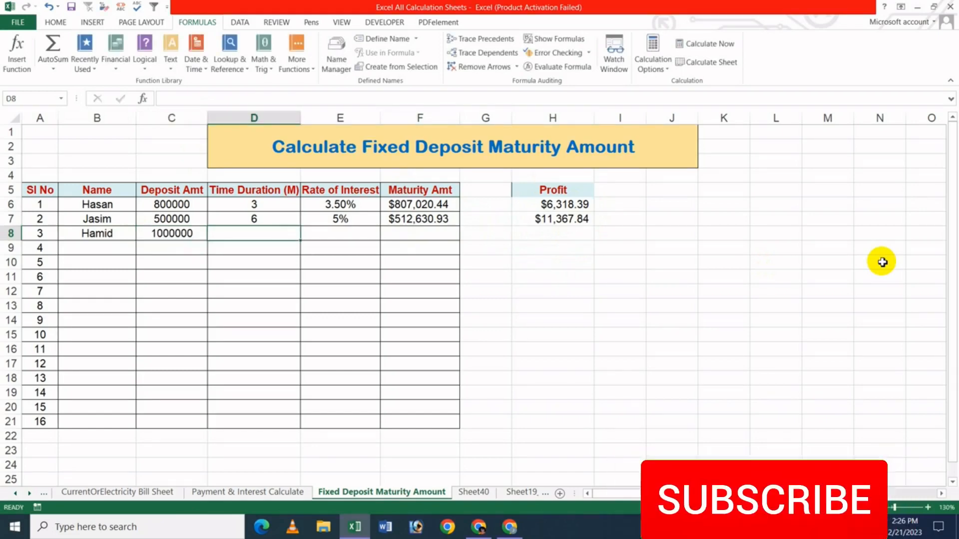
{"action": "type", "text": "12"}
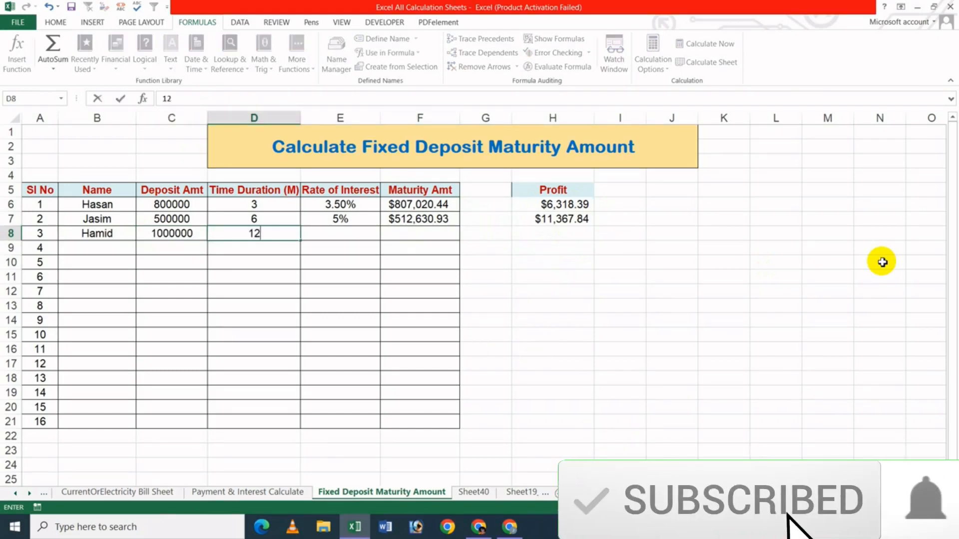
{"action": "key", "text": "Tab"}
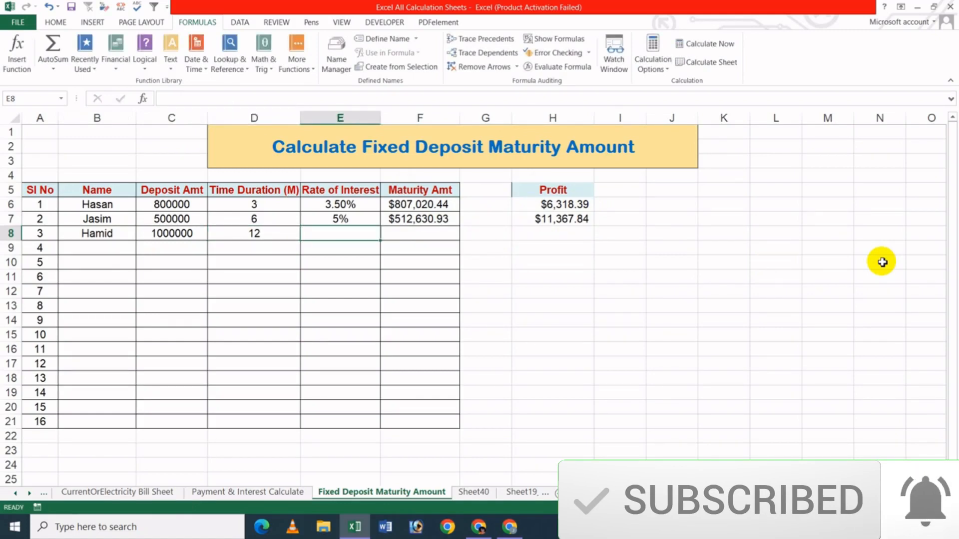
{"action": "type", "text": "6"}
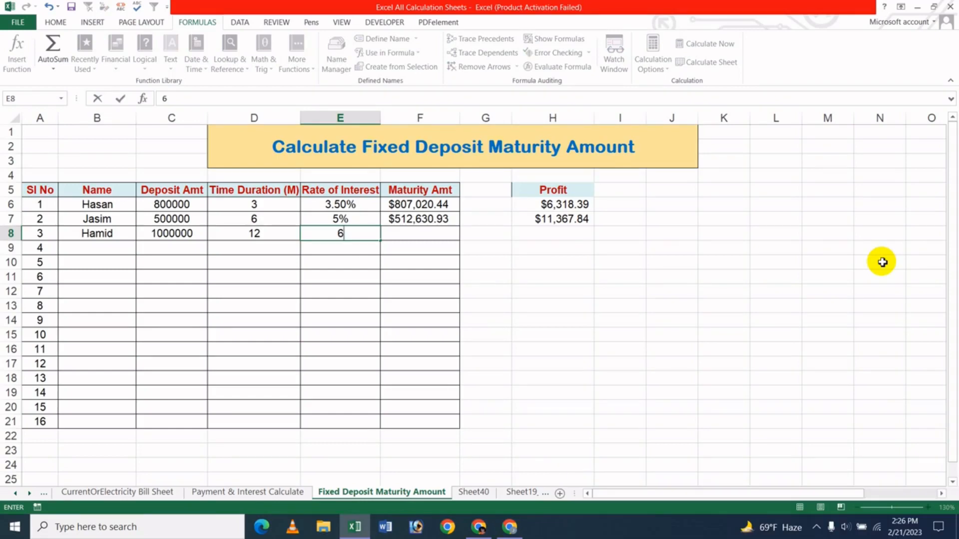
{"action": "type", "text": "%"}
{"action": "key", "text": "Tab"}
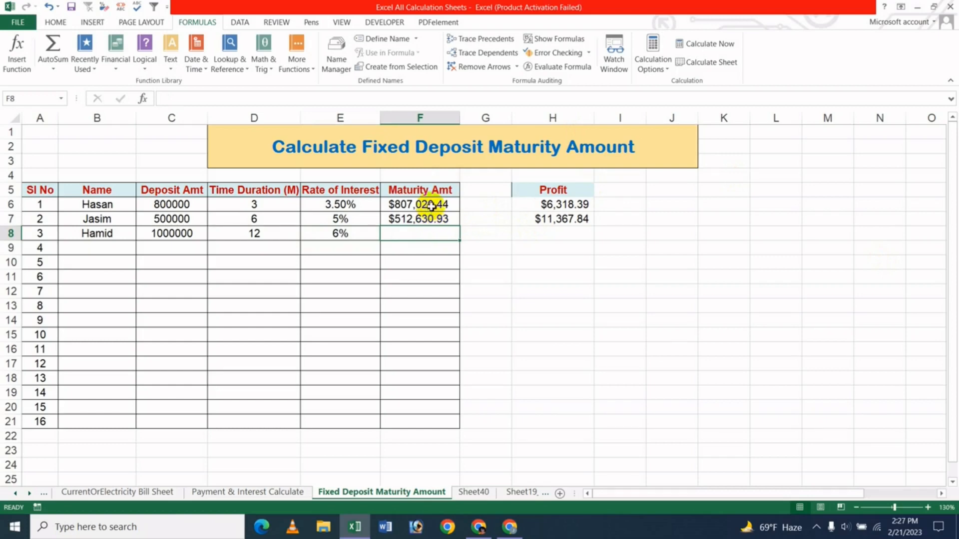
Extend the Maturity Amt and Profit formulas down through row 13 and check the copied formulas in F8 and H8.
{"action": "left_click_drag", "start_coordinate": [431, 218], "coordinate": [576, 316]}
{"action": "left_click", "coordinate": [492, 306]}
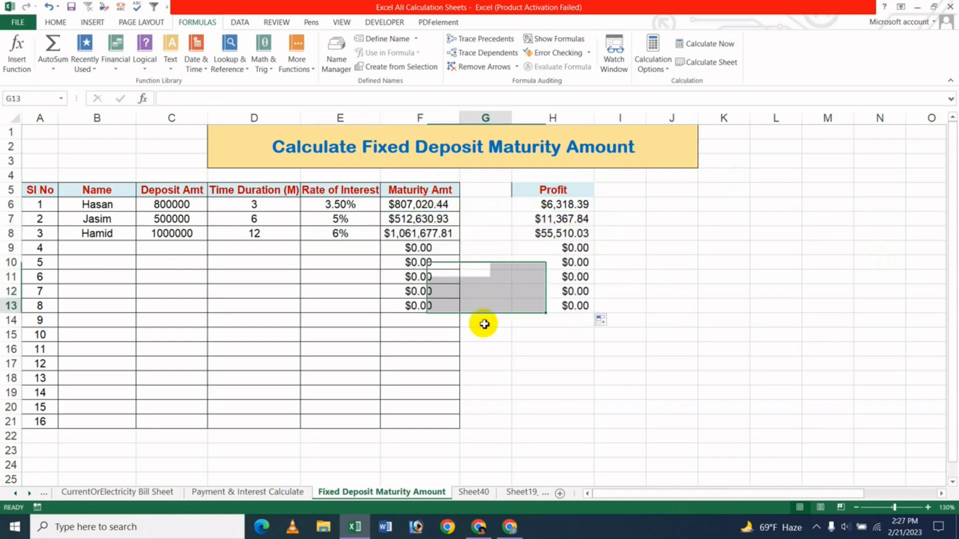
{"action": "left_click", "coordinate": [434, 236]}
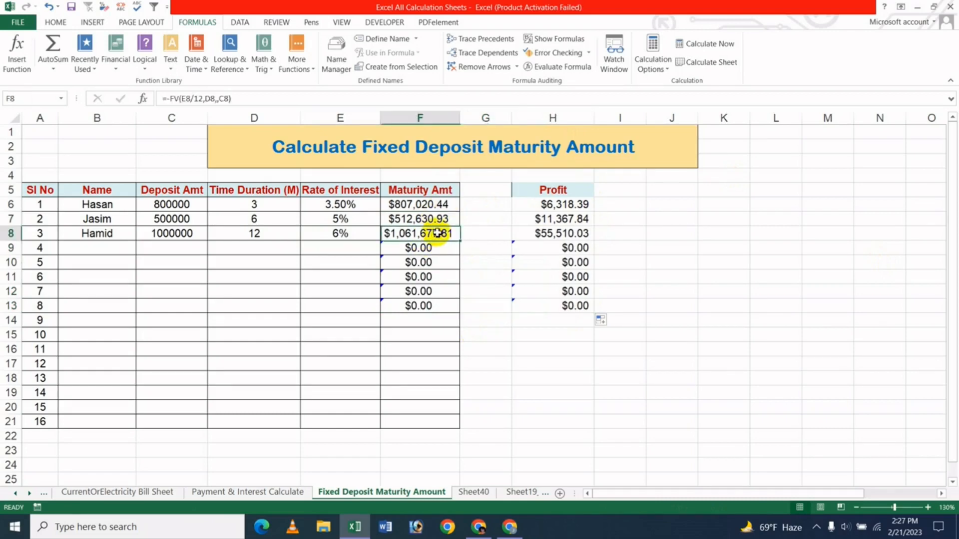
{"action": "left_click", "coordinate": [567, 233]}
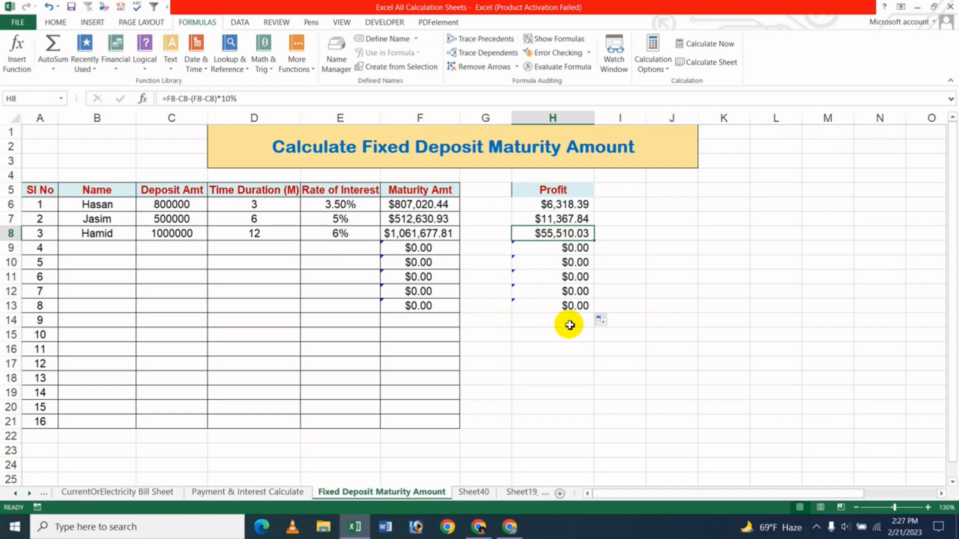
Fill in record 4 with the depositor's name, a deposit of 1500000, a duration of 24 months and a 10% interest rate.
{"action": "left_click", "coordinate": [101, 250]}
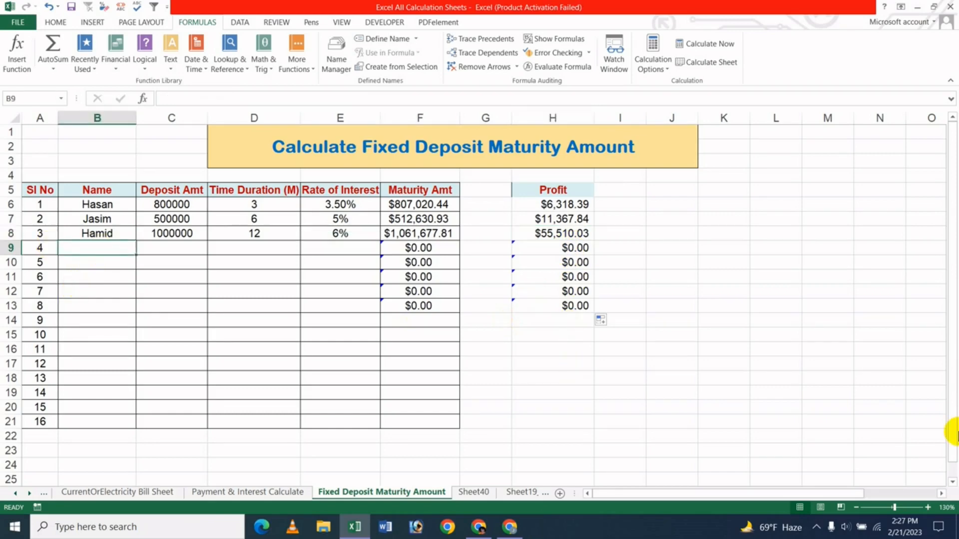
{"action": "type", "text": "Has"}
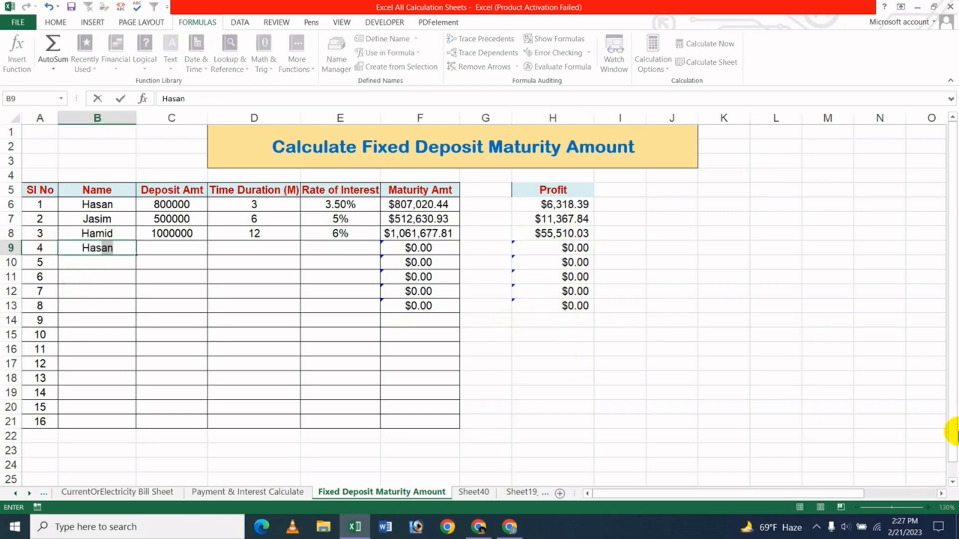
{"action": "type", "text": "na"}
{"action": "key", "text": "Tab"}
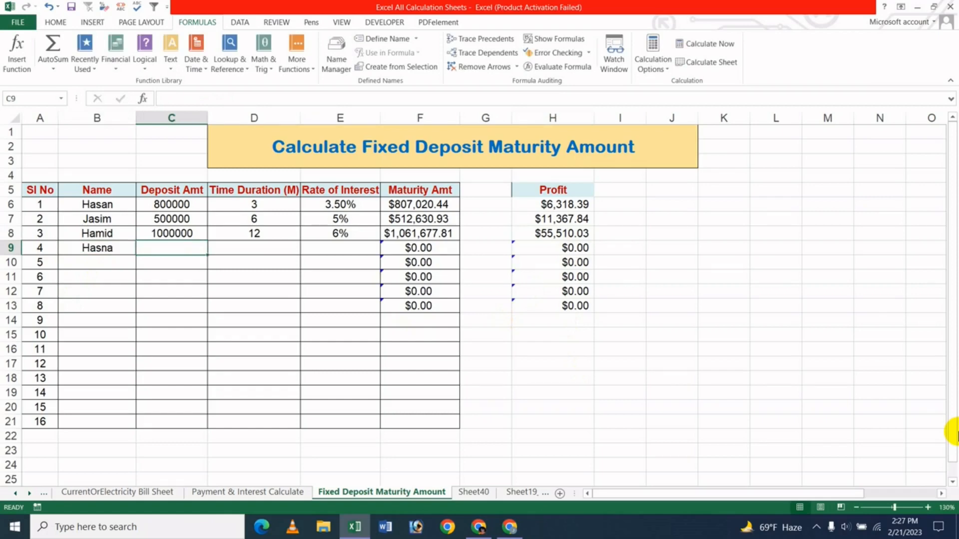
{"action": "type", "text": "15000"}
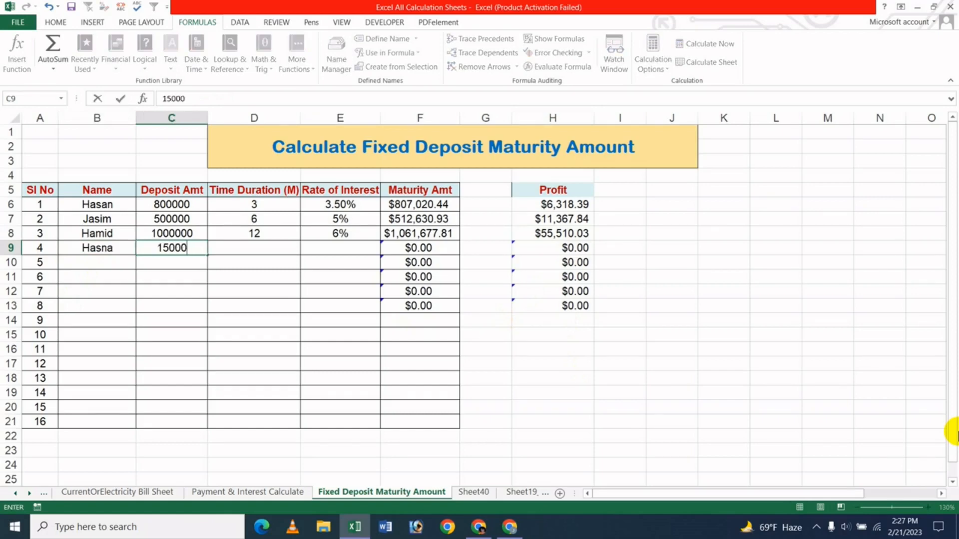
{"action": "type", "text": "00"}
{"action": "key", "text": "Tab"}
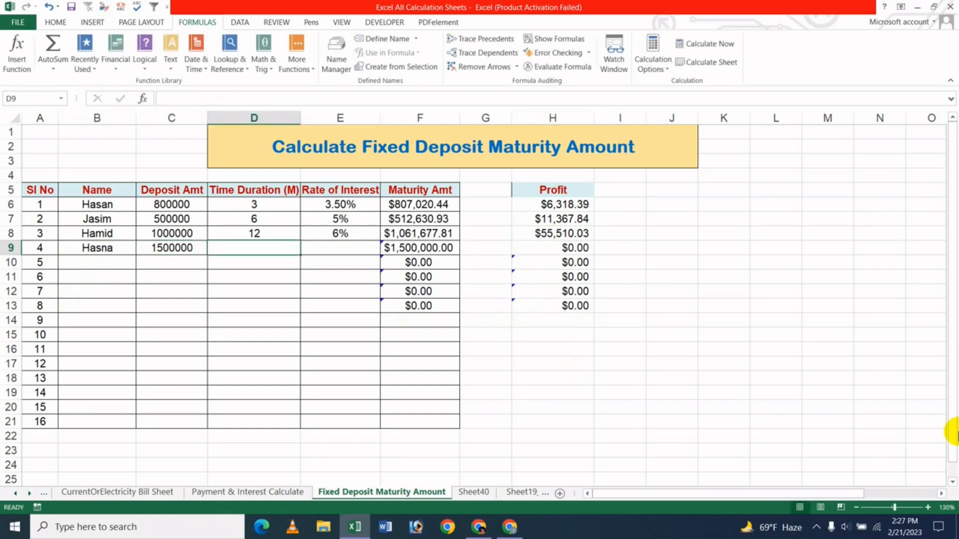
{"action": "type", "text": "24"}
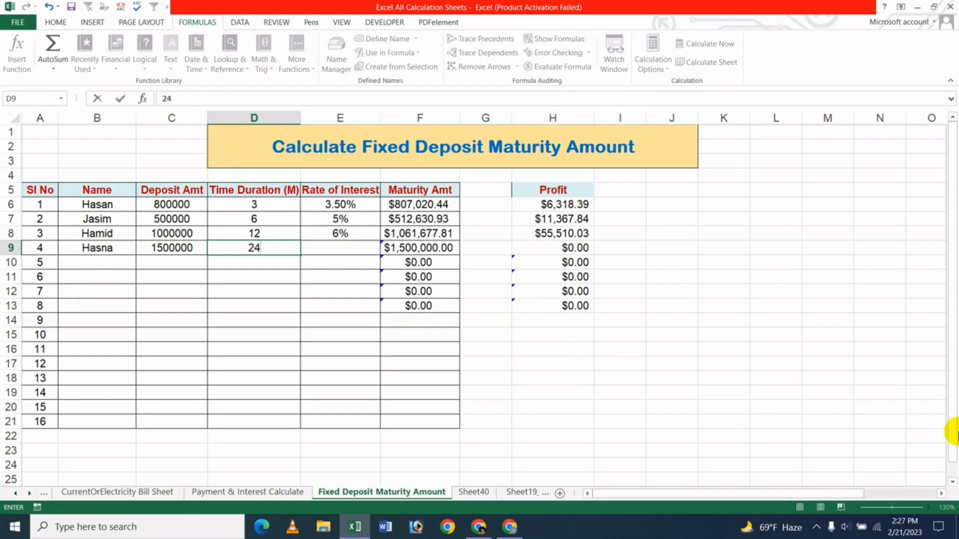
{"action": "key", "text": "Right"}
{"action": "key", "text": "Left"}
{"action": "key", "text": "Right"}
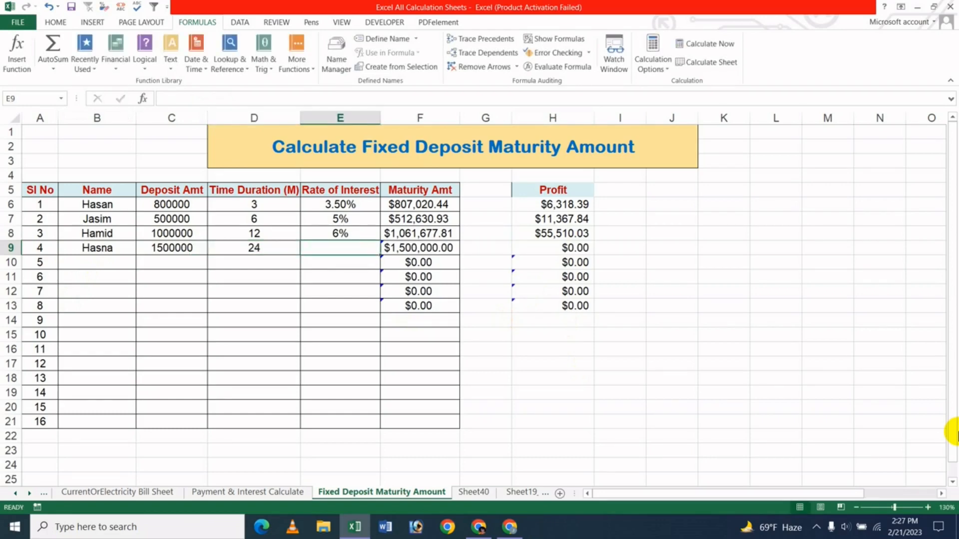
{"action": "type", "text": "10"}
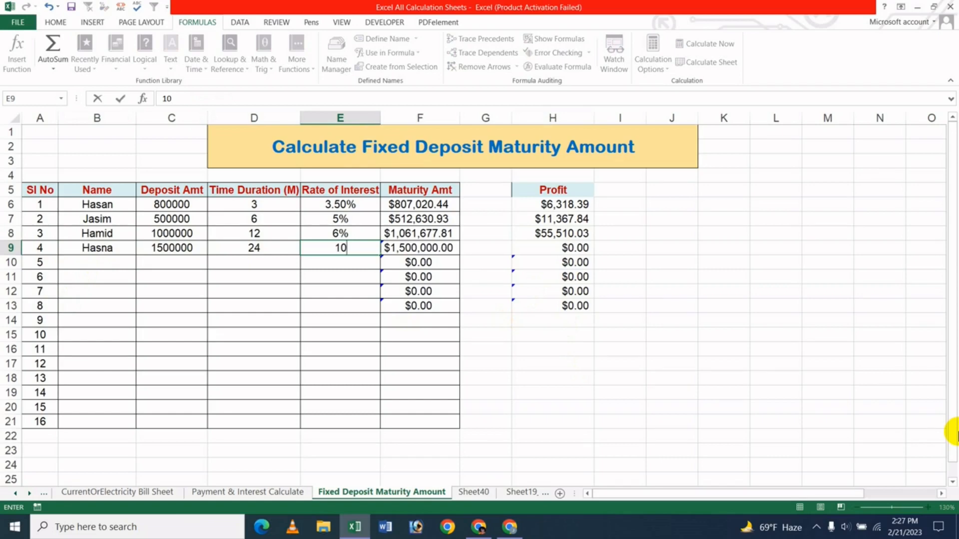
{"action": "type", "text": "%"}
{"action": "key", "text": "Right"}
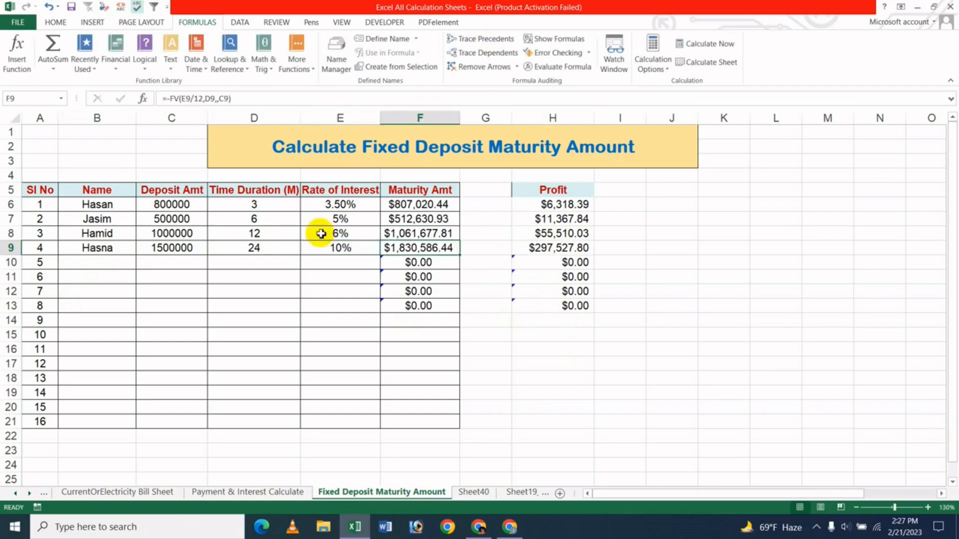
Review the fourth record's Profit formula in H9, and switch to the JK Update Technology YouTube channel page in Chrome.
{"action": "left_click", "coordinate": [567, 248]}
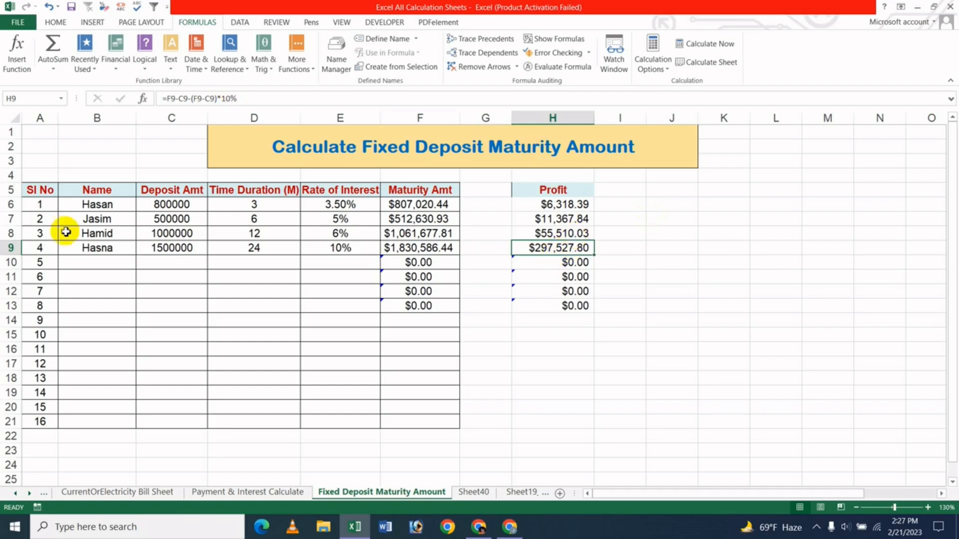
{"action": "left_click", "coordinate": [327, 348]}
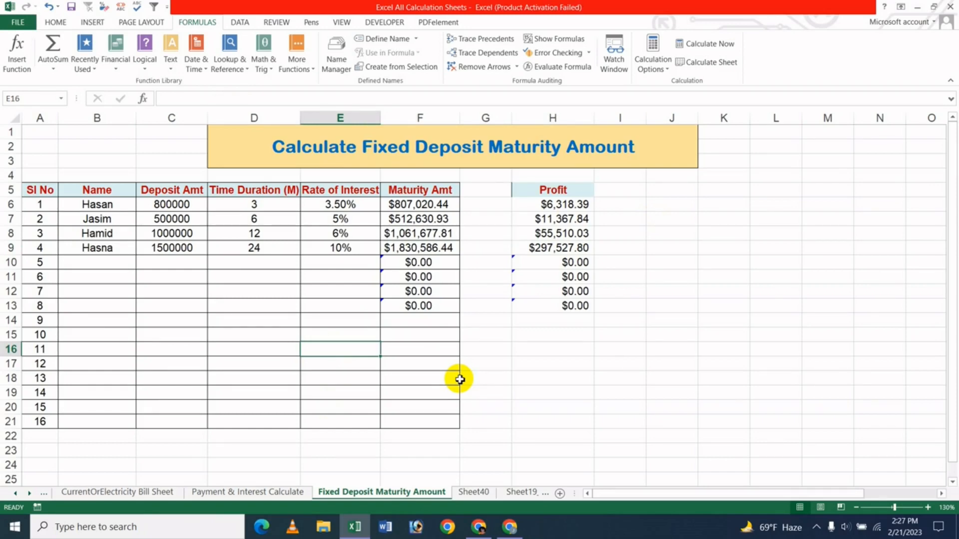
{"action": "left_click", "coordinate": [509, 527]}
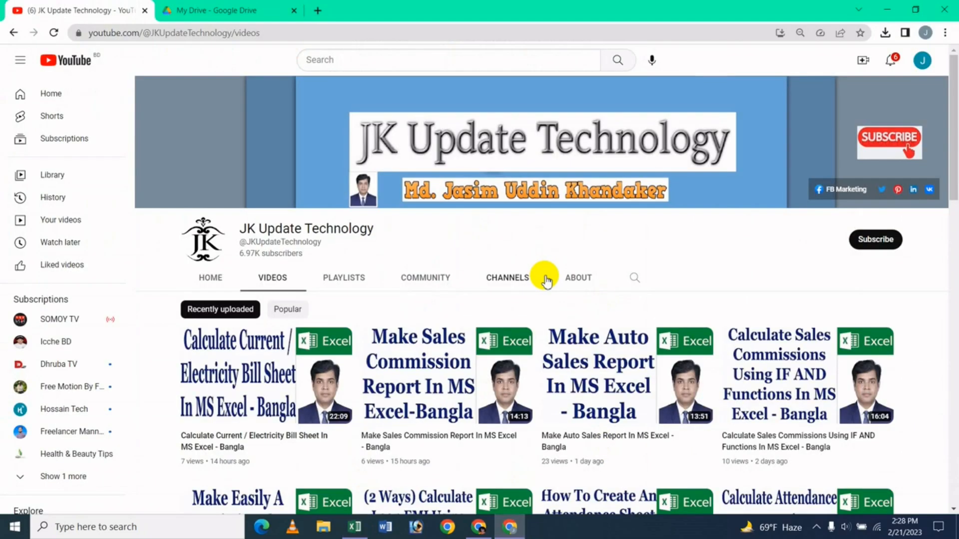